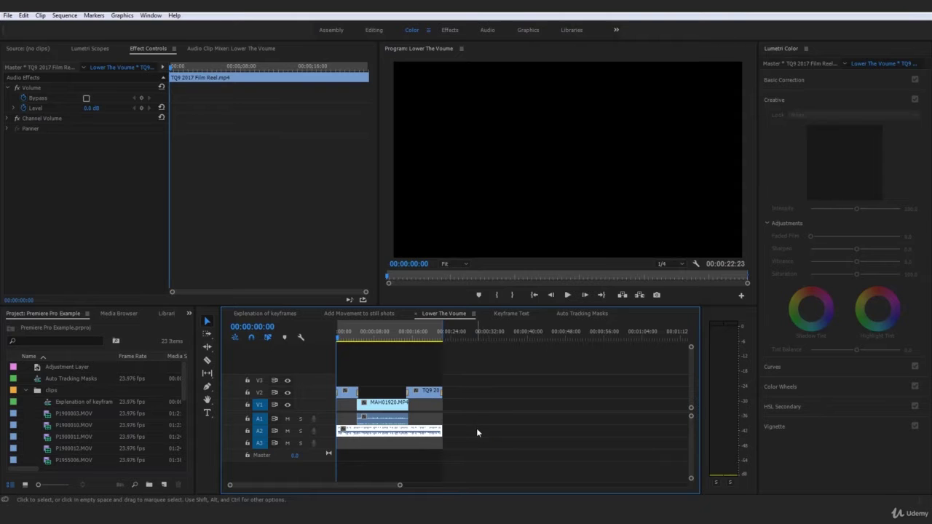
Step: Play the Lower The Volume sequence and scrub to around 14 seconds, hearing the music
{"action": "left_click", "coordinate": [476, 433]}
{"action": "left_click_drag", "start_coordinate": [376, 352], "coordinate": [457, 427]}
{"action": "left_click", "coordinate": [504, 414]}
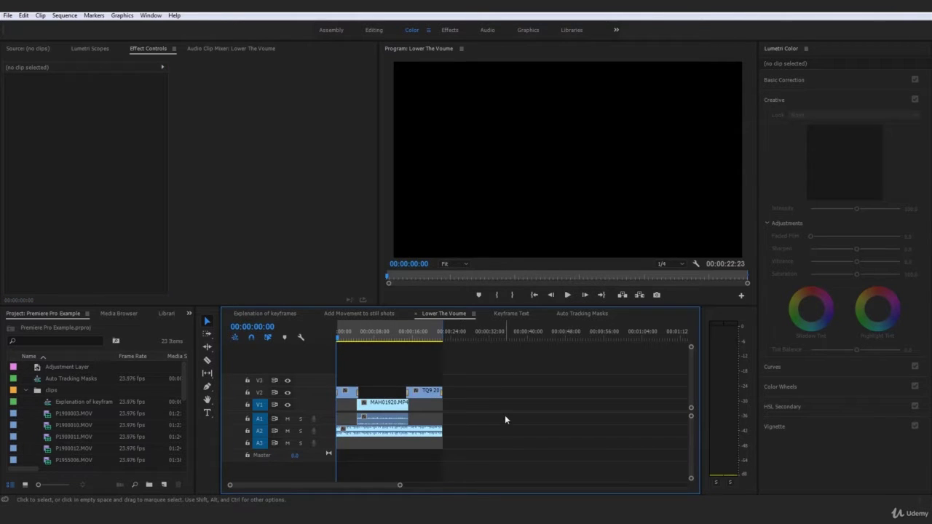
{"action": "left_click", "coordinate": [341, 340]}
{"action": "key", "text": "space"}
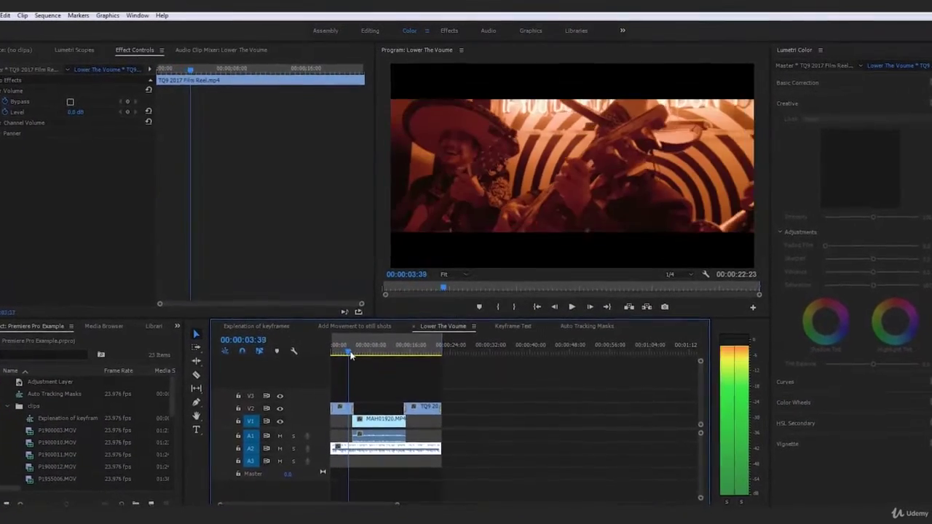
{"action": "left_click_drag", "start_coordinate": [359, 368], "coordinate": [416, 395]}
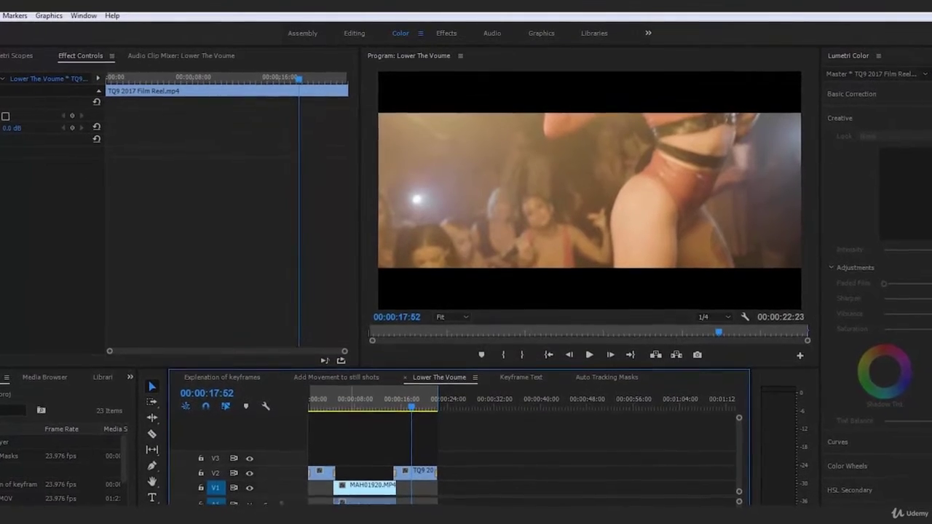
Step: Replay the sequence from about 3 seconds, stopping at 00:00:09:09
{"action": "left_click", "coordinate": [332, 397]}
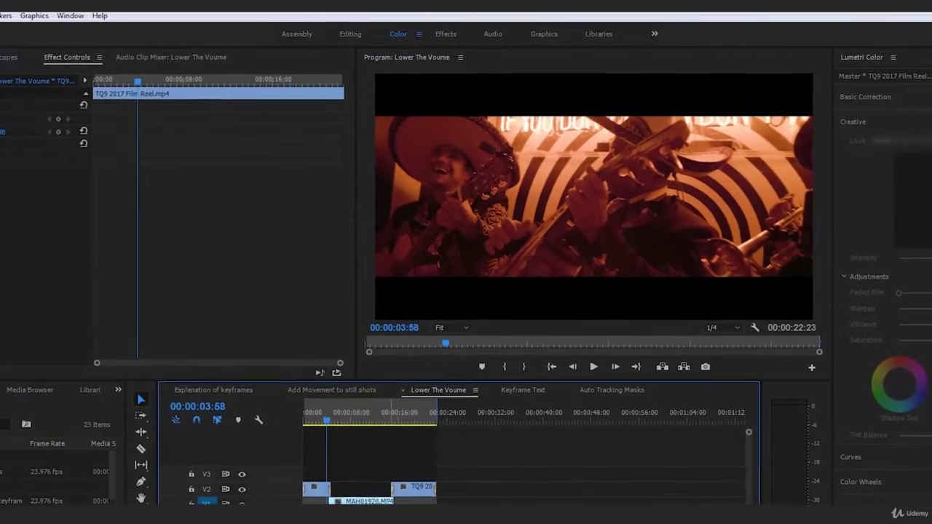
{"action": "left_click", "coordinate": [361, 497]}
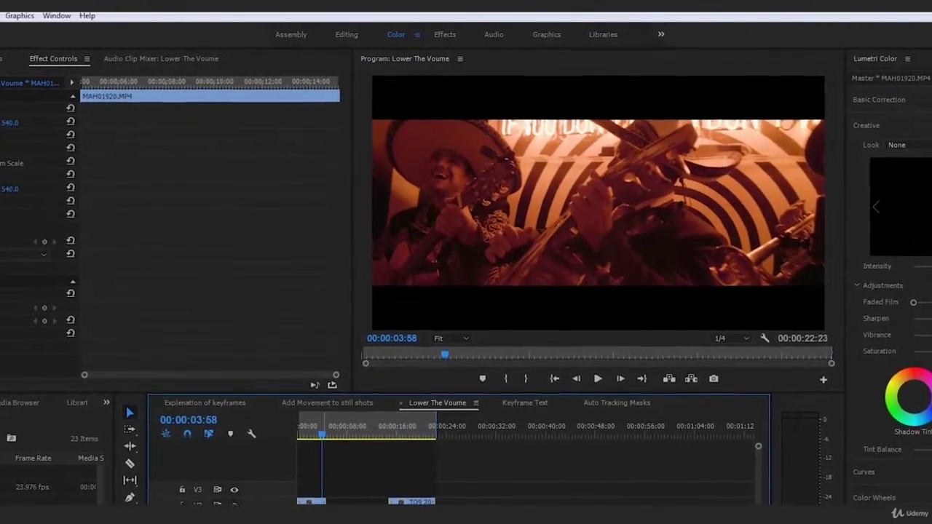
{"action": "left_click", "coordinate": [612, 459]}
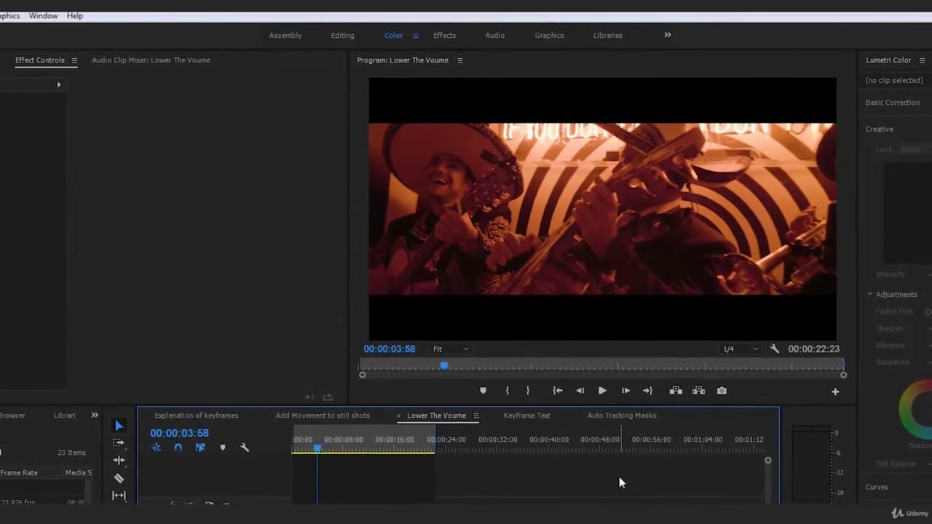
{"action": "key", "text": "space"}
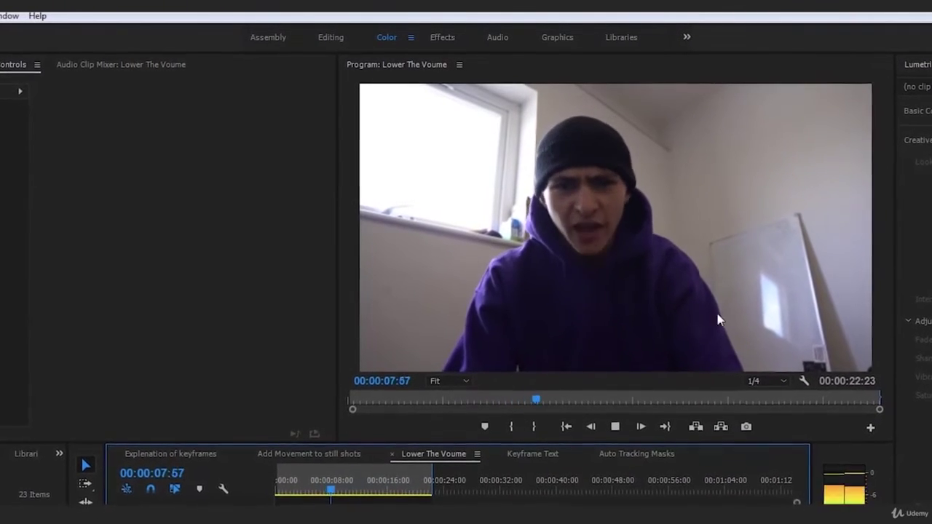
{"action": "key", "text": "space"}
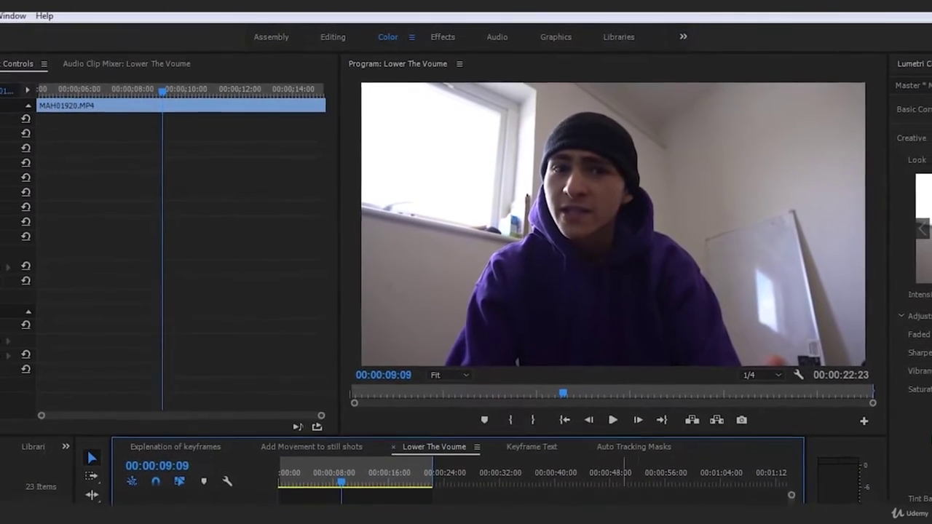
{"action": "key", "text": "ctrl+shift+a"}
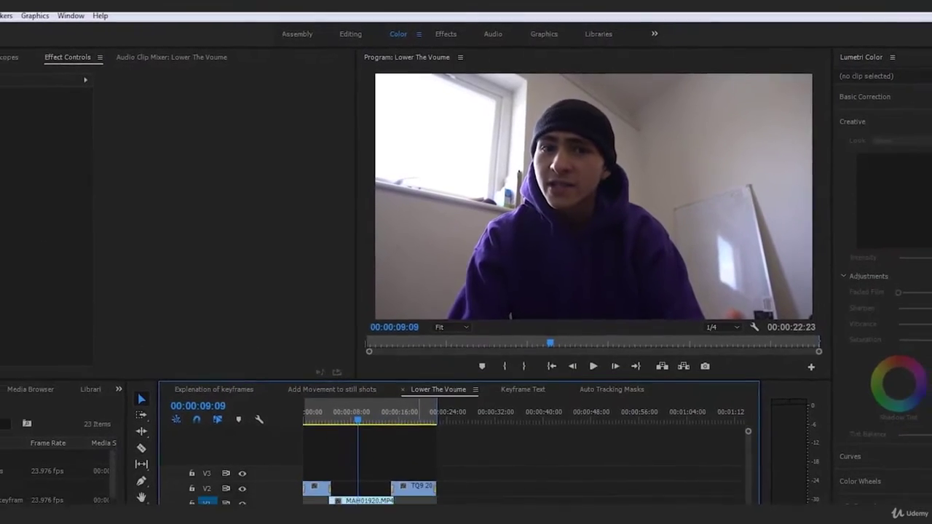
Step: Select the TQ9 2017 Film Reel clip to show its Volume settings and play from the sequence start
{"action": "left_click", "coordinate": [408, 510]}
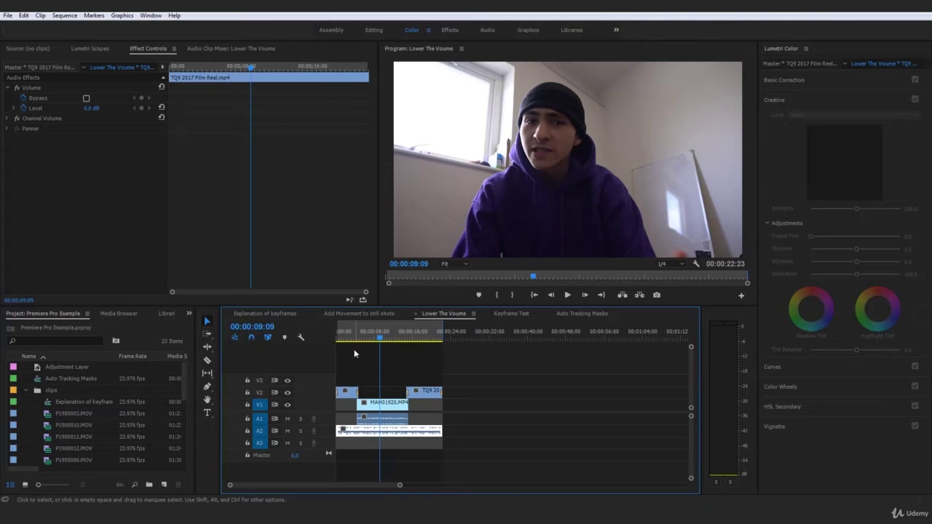
{"action": "left_click", "coordinate": [337, 337]}
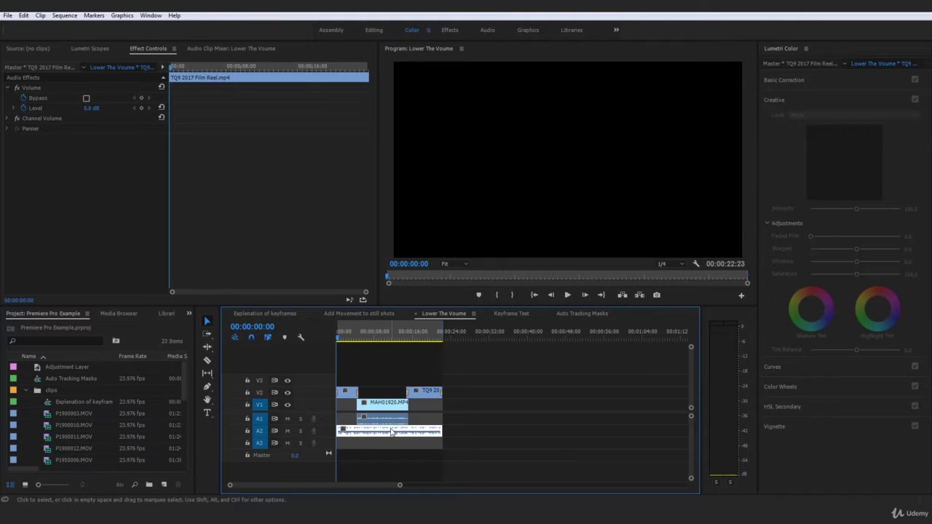
{"action": "left_click", "coordinate": [528, 383]}
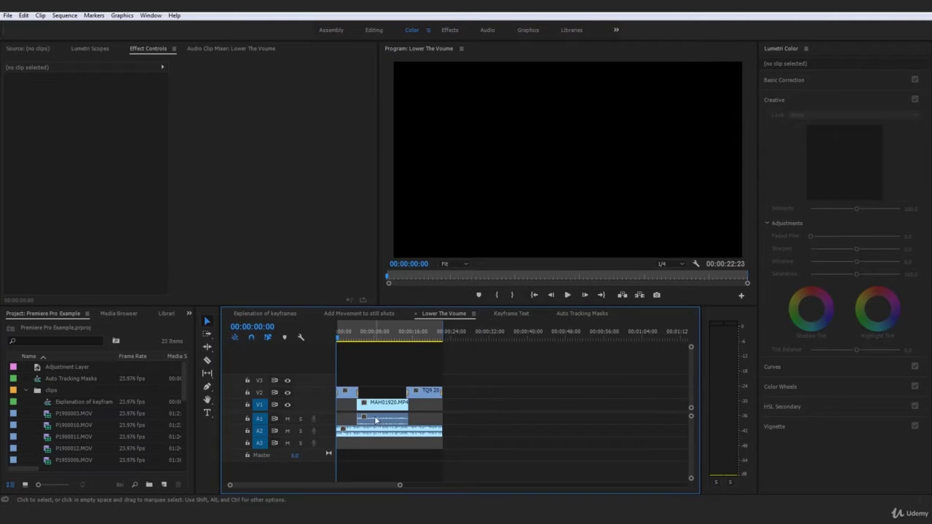
{"action": "left_click", "coordinate": [378, 438]}
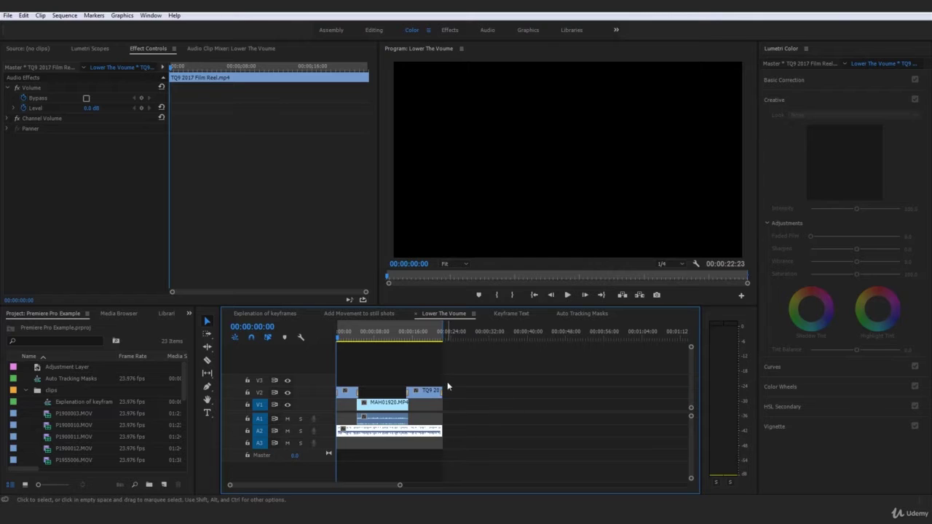
{"action": "left_click", "coordinate": [499, 381]}
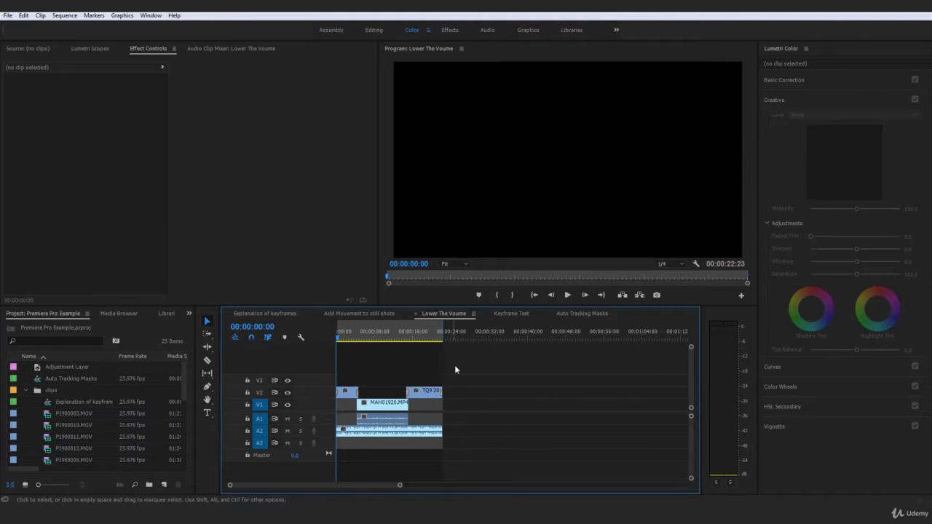
{"action": "left_click", "coordinate": [364, 435]}
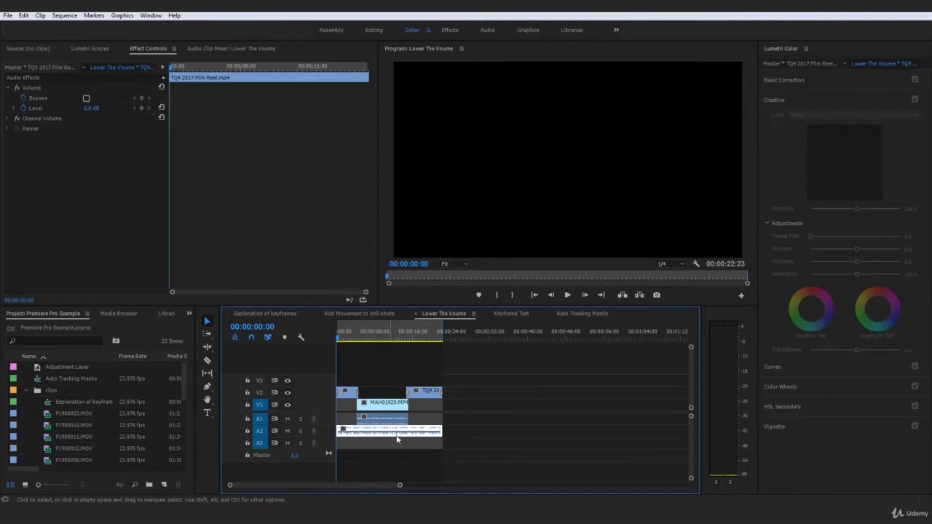
{"action": "key", "text": "space"}
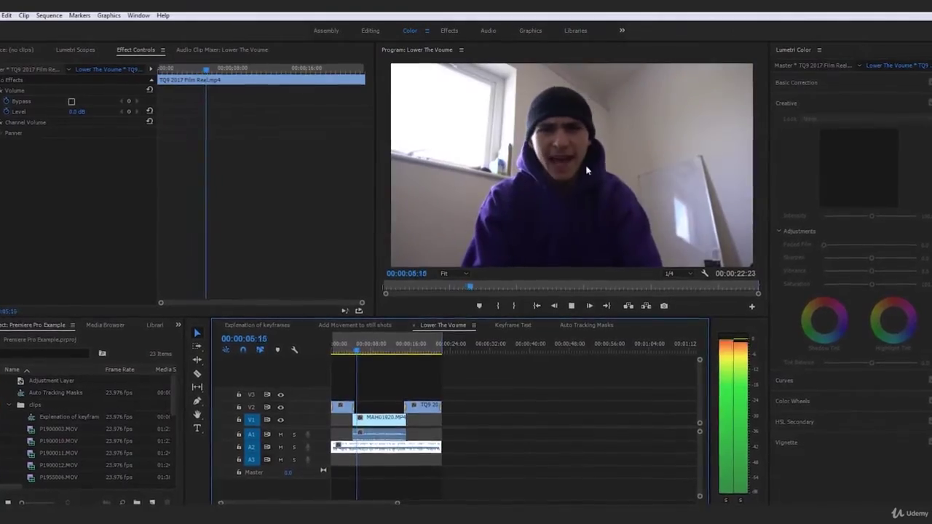
Step: Preview from 00:00:03:51 and park the playhead back there, just before the speaker
{"action": "left_click", "coordinate": [347, 349]}
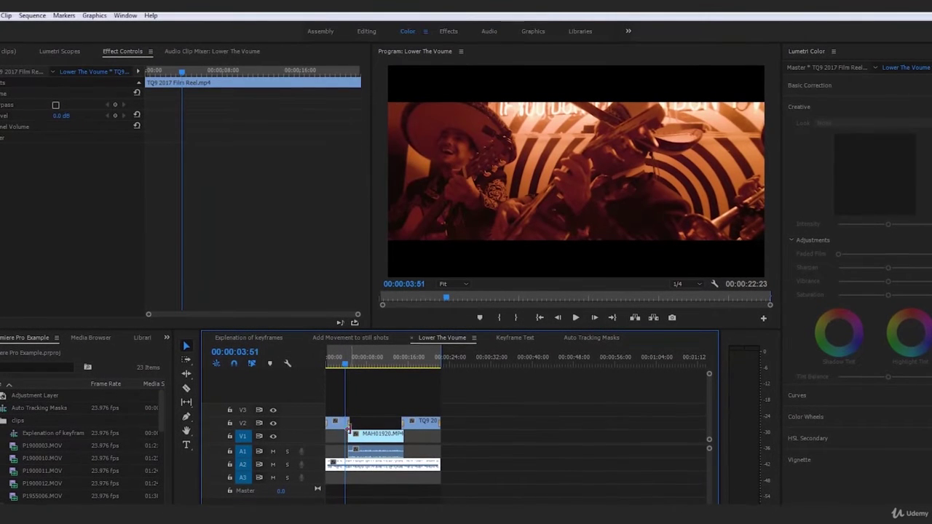
{"action": "key", "text": "space"}
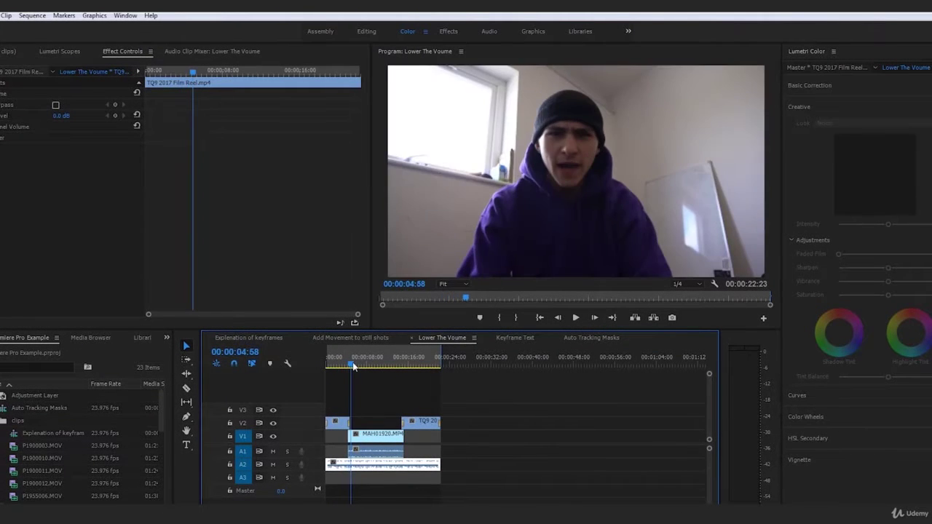
{"action": "left_click", "coordinate": [347, 365]}
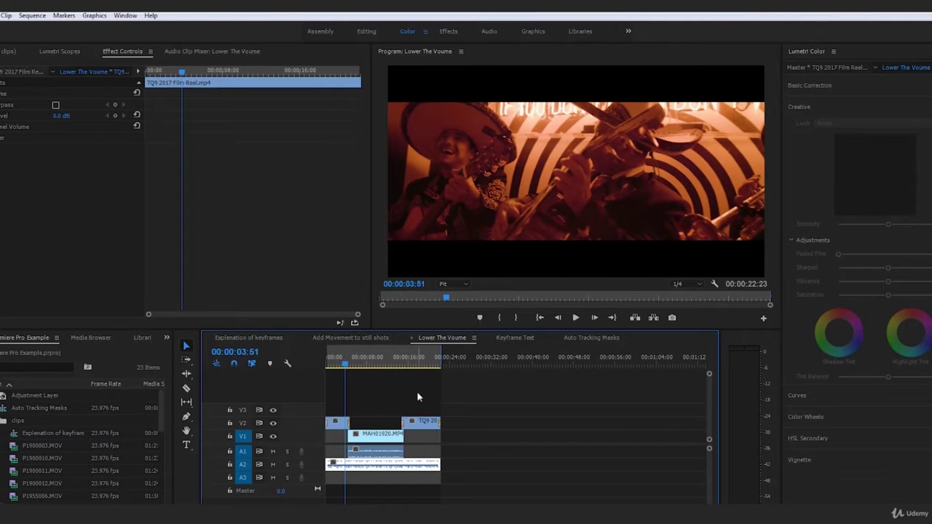
{"action": "left_click", "coordinate": [502, 473]}
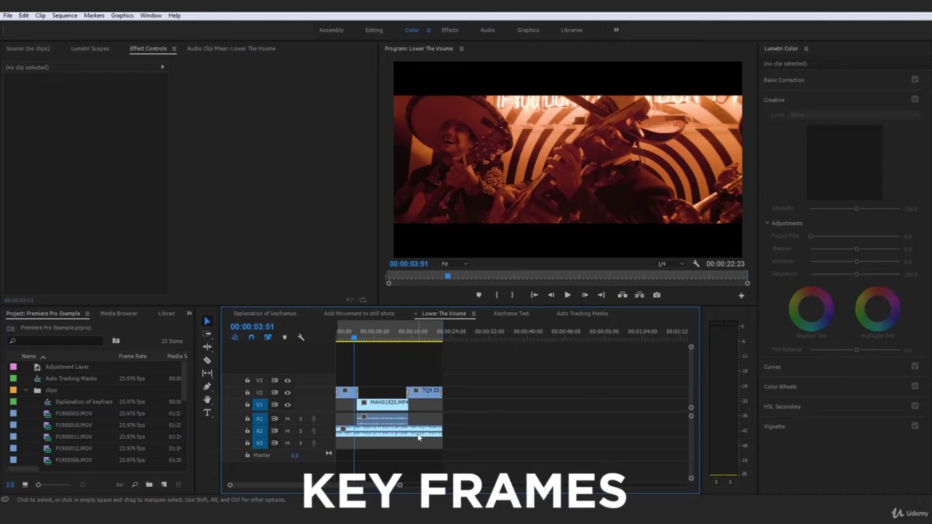
Step: Add a 0.0 dB Volume Level keyframe at 00:00:03:51 on the TQ9 2017 Film Reel clip
{"action": "left_click", "coordinate": [421, 435]}
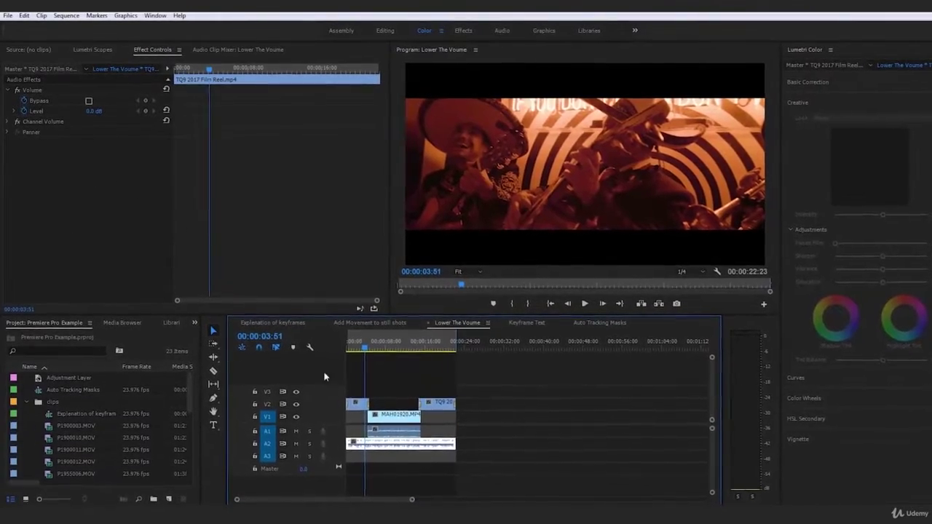
{"action": "left_click", "coordinate": [393, 413]}
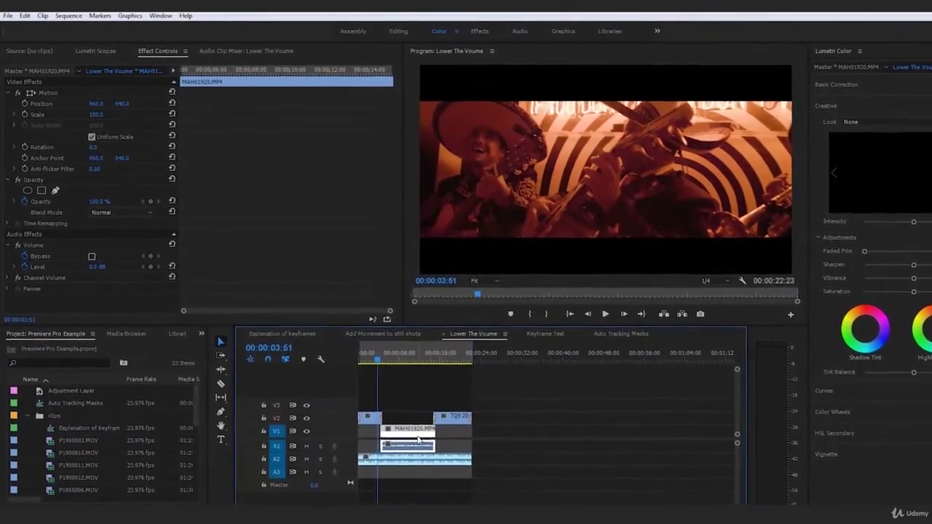
{"action": "left_click", "coordinate": [431, 458]}
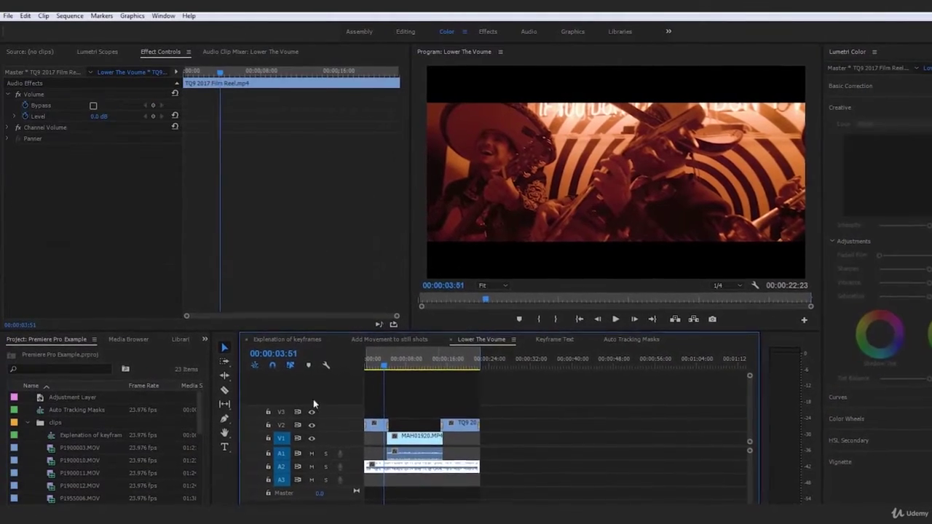
{"action": "left_click", "coordinate": [41, 96]}
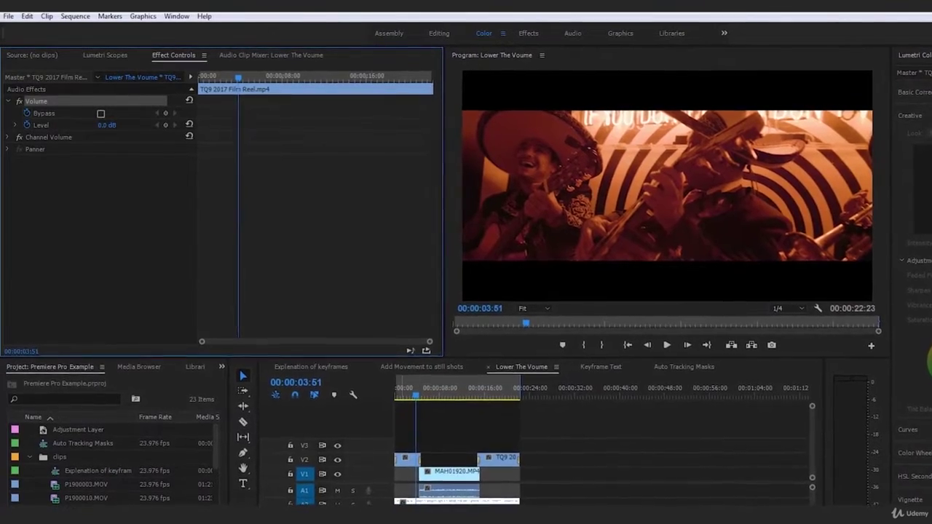
{"action": "left_click", "coordinate": [164, 126]}
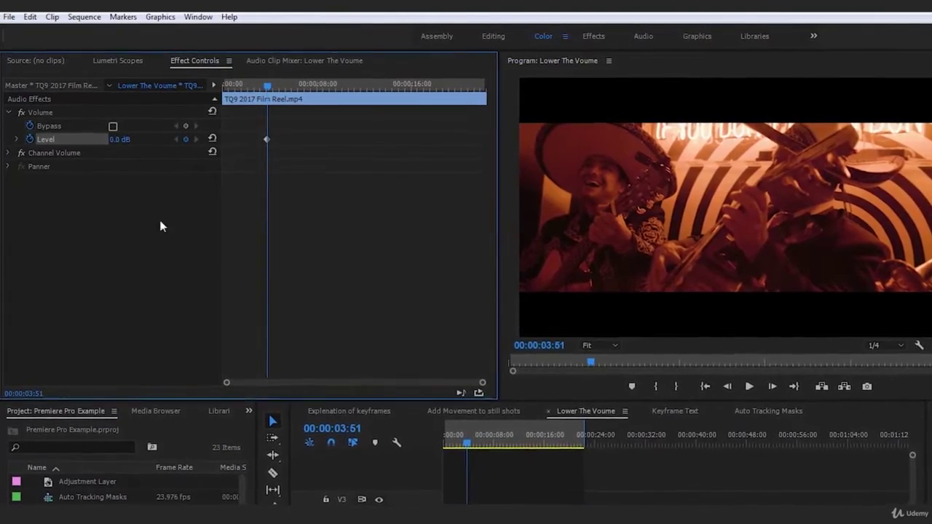
Step: Select the Volume Level property and move the playhead to 00:00:04:46
{"action": "left_click", "coordinate": [48, 114]}
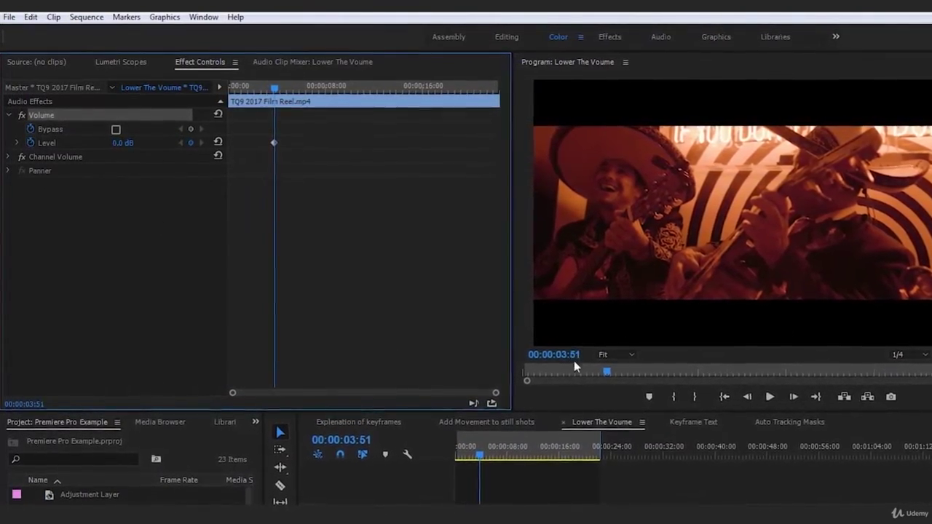
{"action": "left_click", "coordinate": [73, 146]}
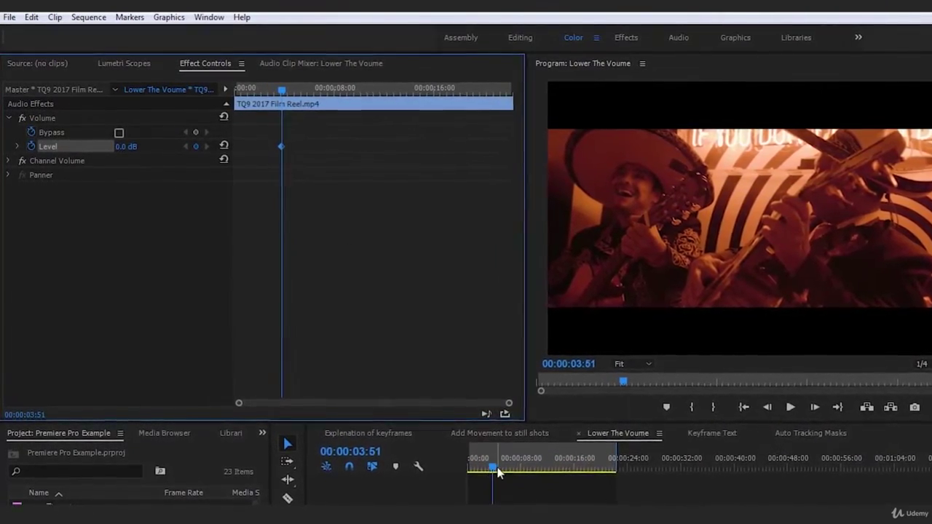
{"action": "left_click_drag", "start_coordinate": [492, 464], "coordinate": [499, 470]}
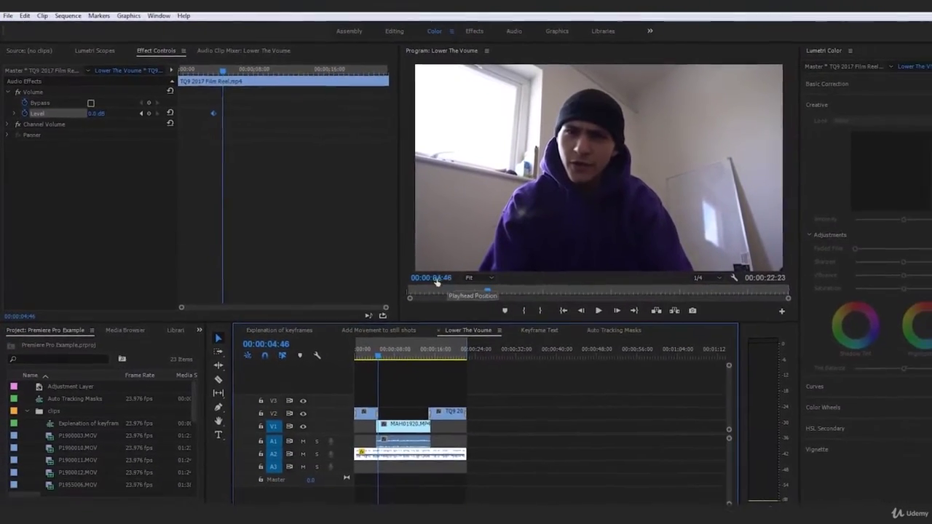
Step: Set the music Level to -30 dB at 00:00:04:46, adding a second keyframe
{"action": "left_click", "coordinate": [98, 116]}
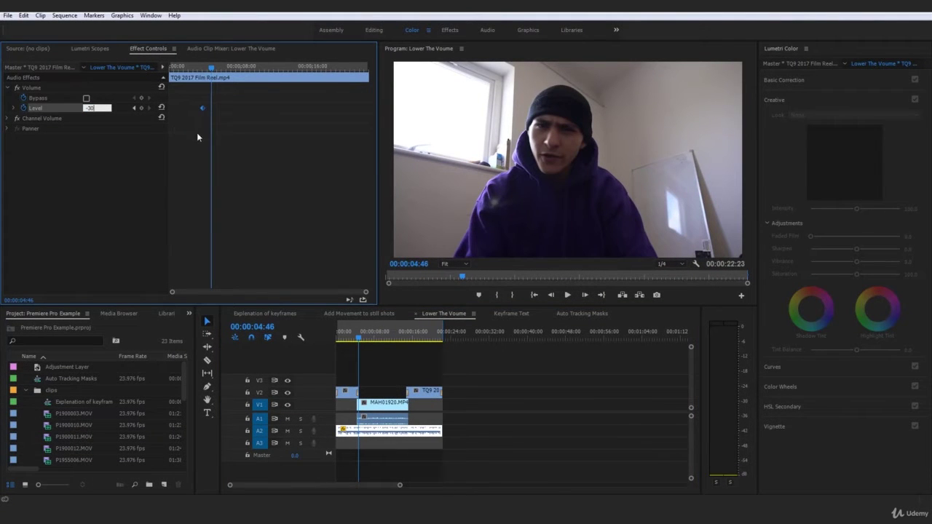
{"action": "key", "text": "Return"}
{"action": "left_click", "coordinate": [391, 425]}
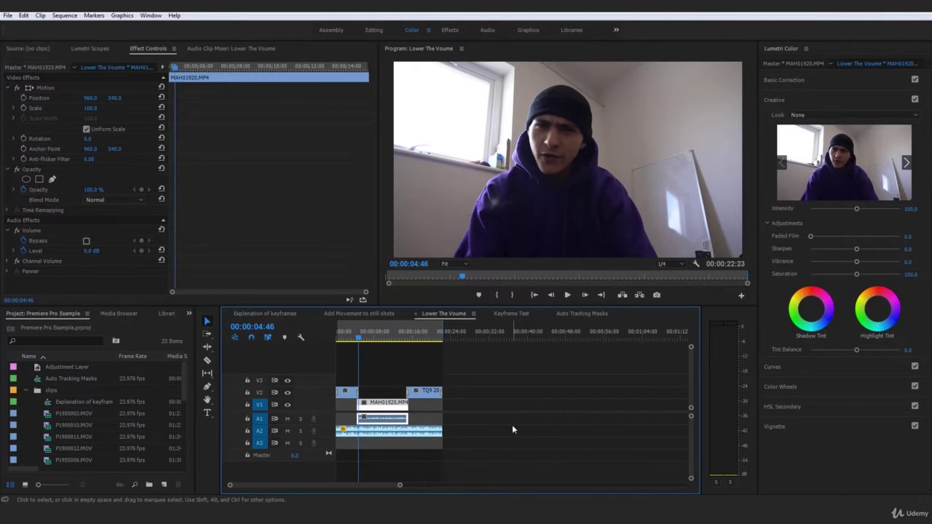
{"action": "left_click", "coordinate": [512, 424]}
{"action": "left_click", "coordinate": [387, 420]}
Step: Reselect the music clip and return the playhead to the sequence start
{"action": "left_click", "coordinate": [430, 436]}
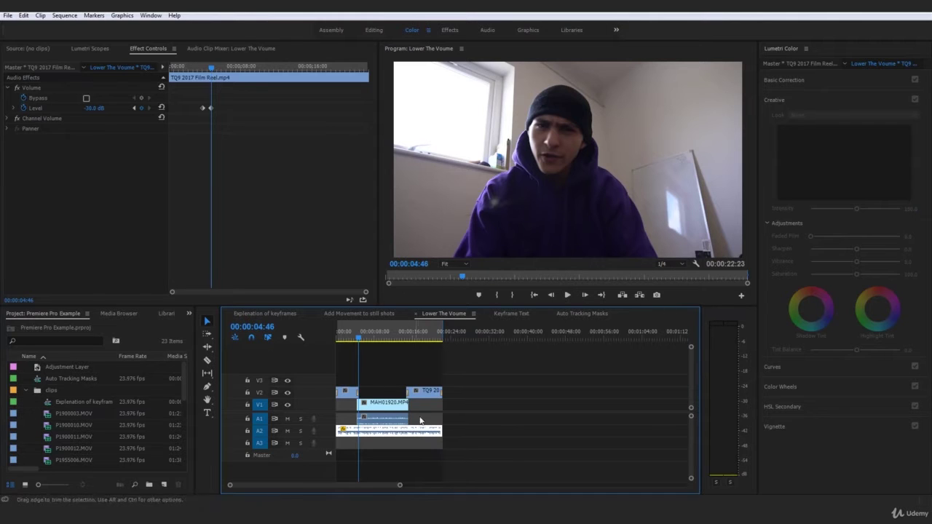
{"action": "left_click", "coordinate": [463, 464]}
{"action": "key", "text": "Home"}
{"action": "left_click", "coordinate": [379, 430]}
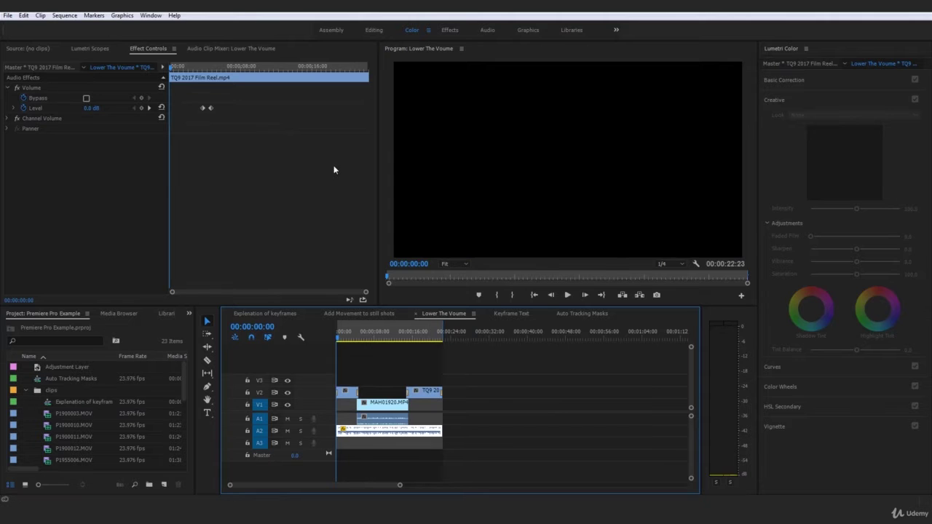
Step: Play the sequence from the start to hear the music dip under the speaker
{"action": "left_click", "coordinate": [526, 406]}
{"action": "key", "text": "space"}
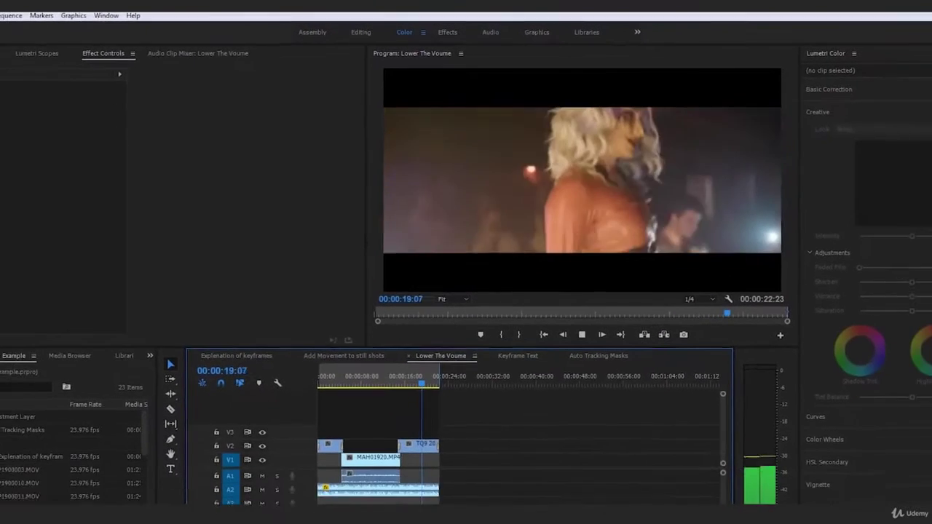
Step: Stop playback and reselect the music clip to show its volume keyframes
{"action": "key", "text": "space"}
{"action": "left_click", "coordinate": [378, 489]}
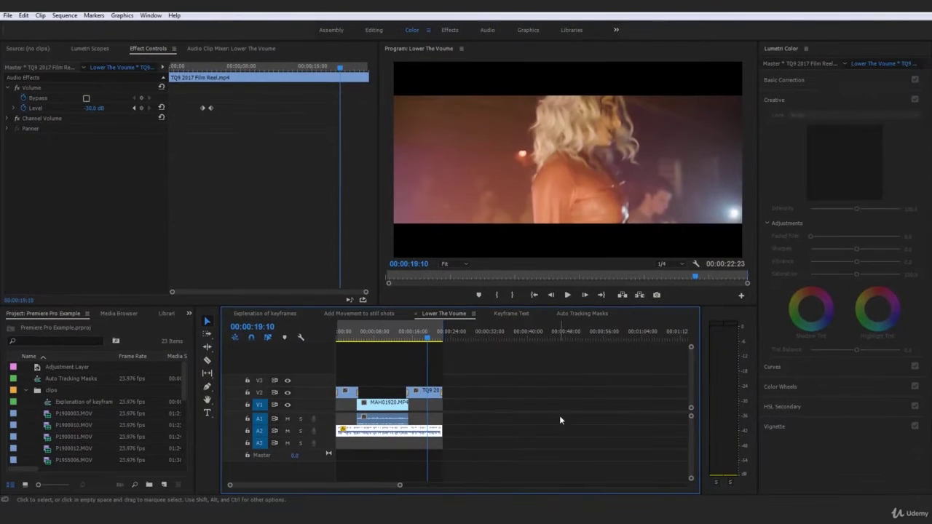
{"action": "left_click", "coordinate": [537, 422]}
{"action": "left_click", "coordinate": [435, 433]}
{"action": "left_click", "coordinate": [431, 394]}
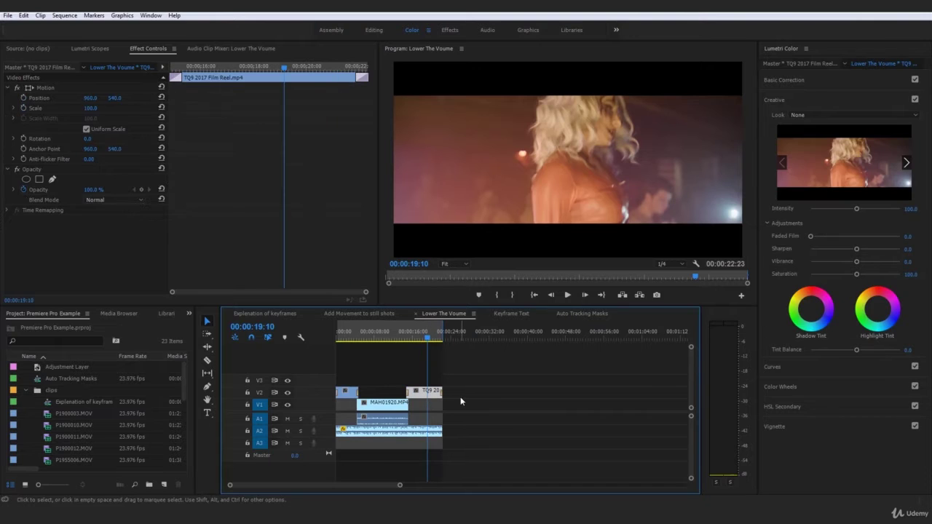
{"action": "left_click", "coordinate": [427, 435]}
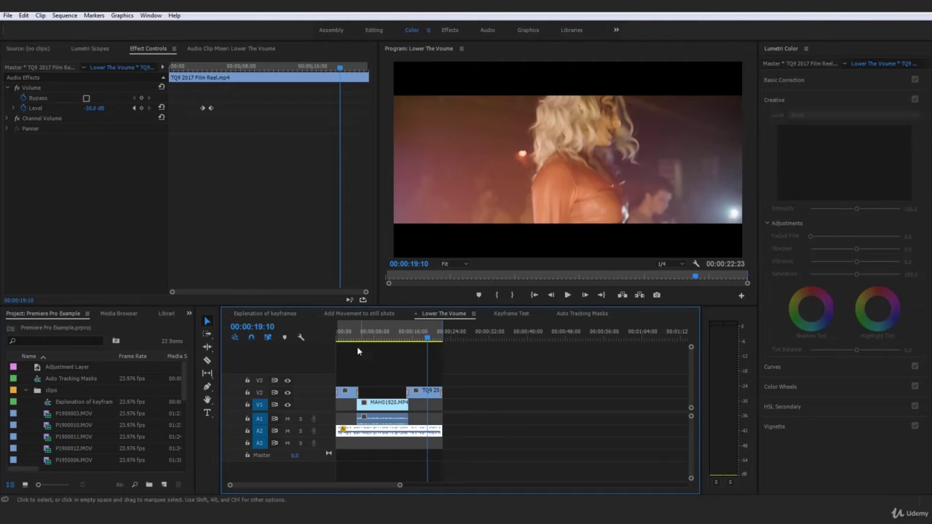
{"action": "left_click", "coordinate": [377, 337]}
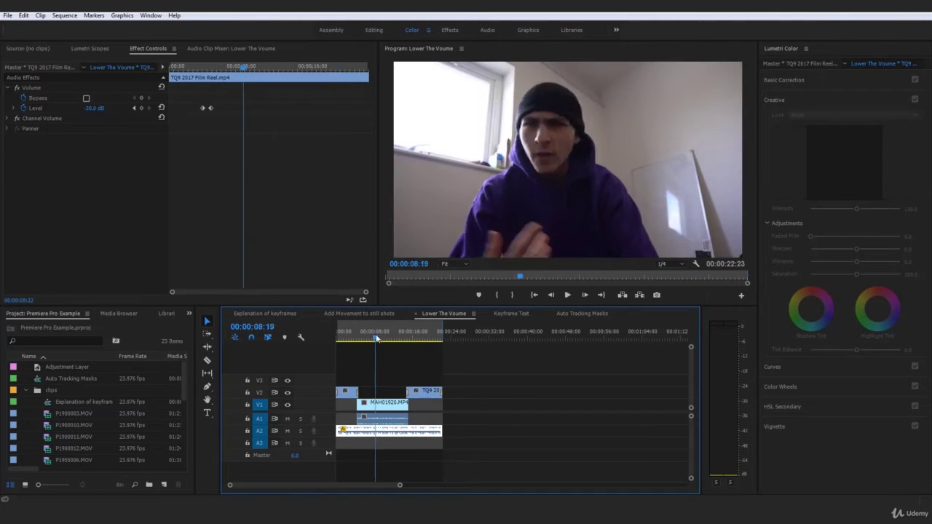
{"action": "left_click", "coordinate": [520, 389]}
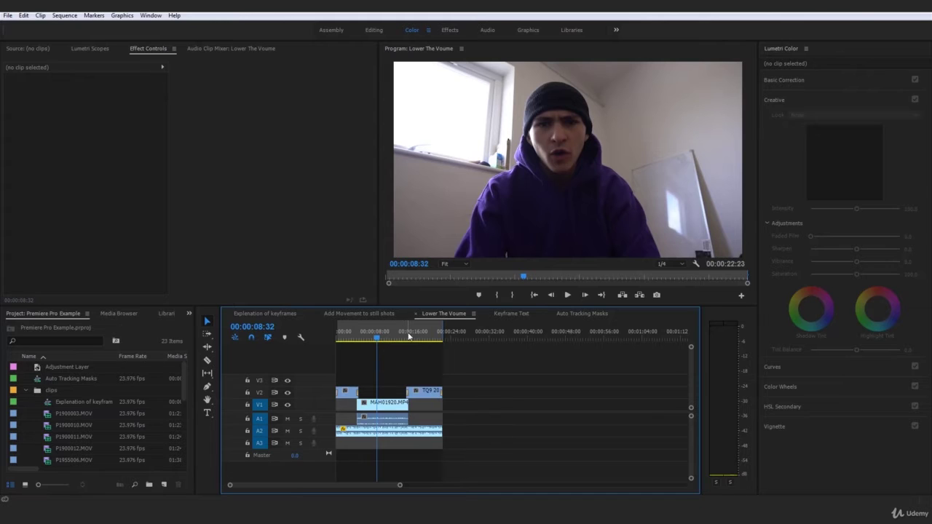
{"action": "left_click", "coordinate": [414, 436]}
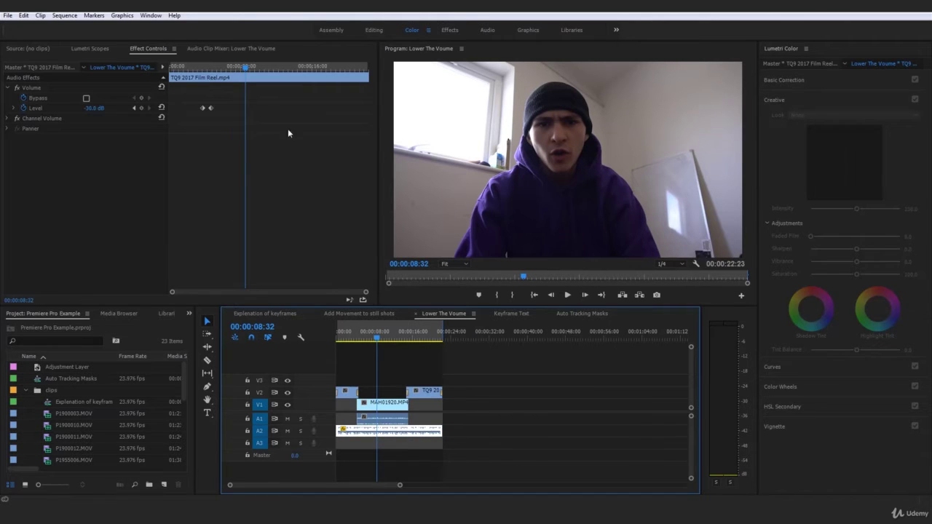
Step: Add a Level keyframe at 00:00:14:19, then delete it again
{"action": "left_click", "coordinate": [405, 335]}
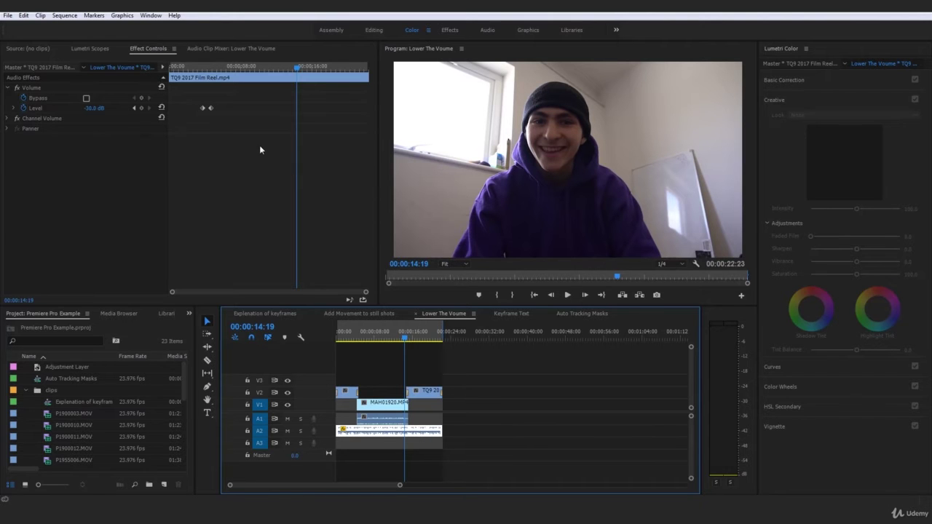
{"action": "left_click", "coordinate": [142, 108]}
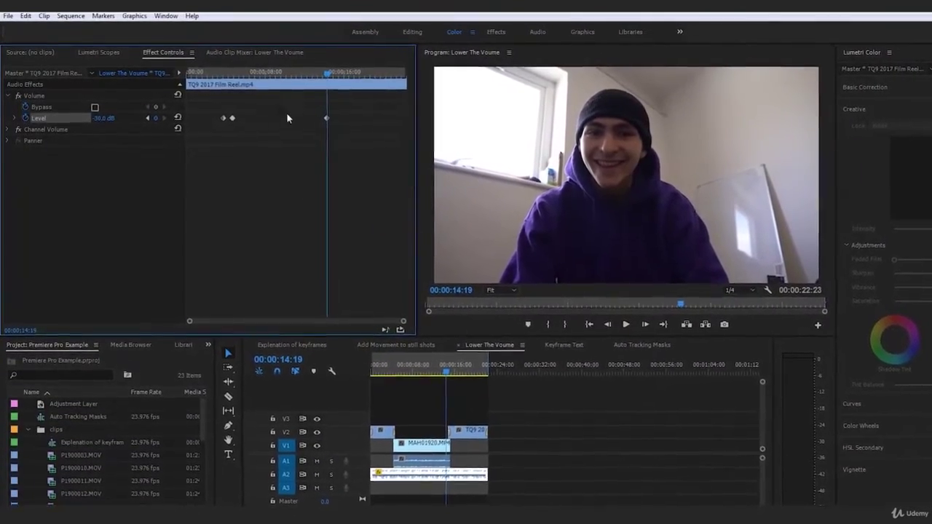
{"action": "left_click", "coordinate": [326, 73]}
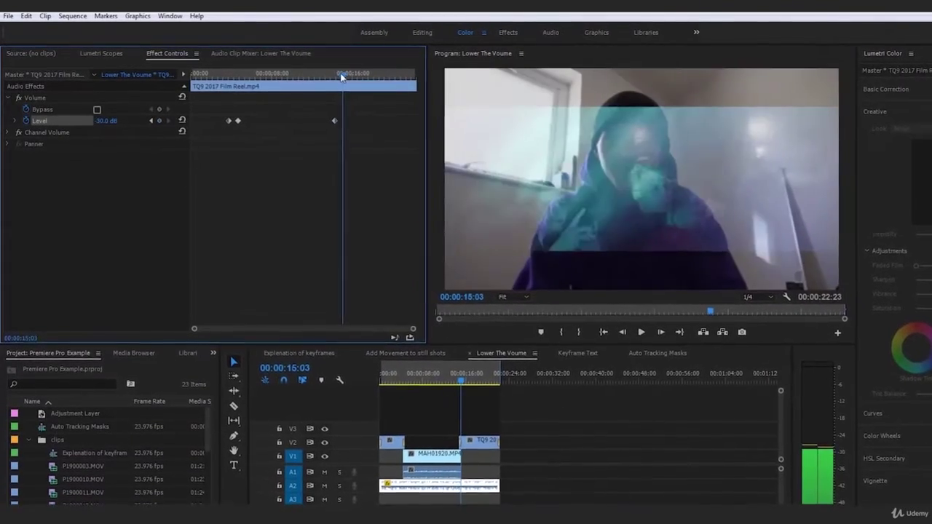
{"action": "left_click_drag", "start_coordinate": [335, 75], "coordinate": [329, 110]}
{"action": "left_click", "coordinate": [338, 122]}
{"action": "key", "text": "Delete"}
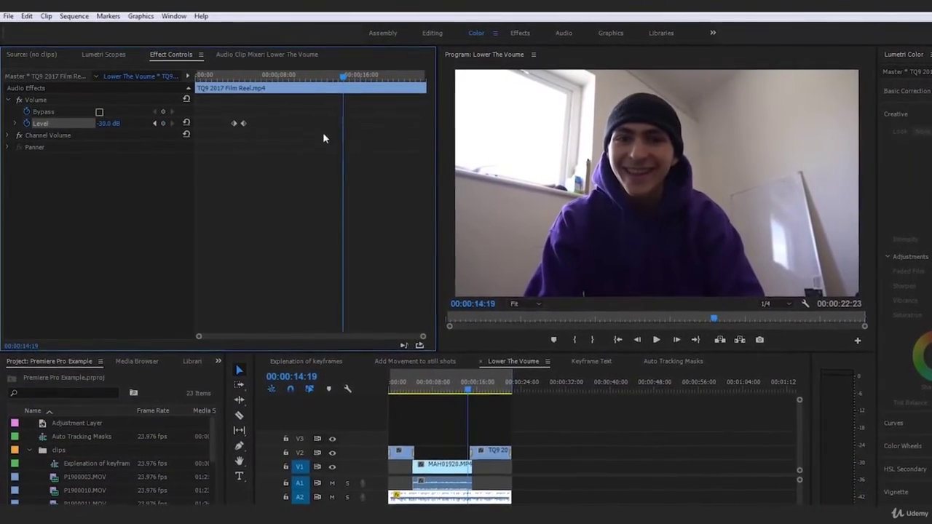
Step: Enter a Level of 0 dB at 00:00:14:19 and scrub back to review the ramp
{"action": "left_click", "coordinate": [107, 126]}
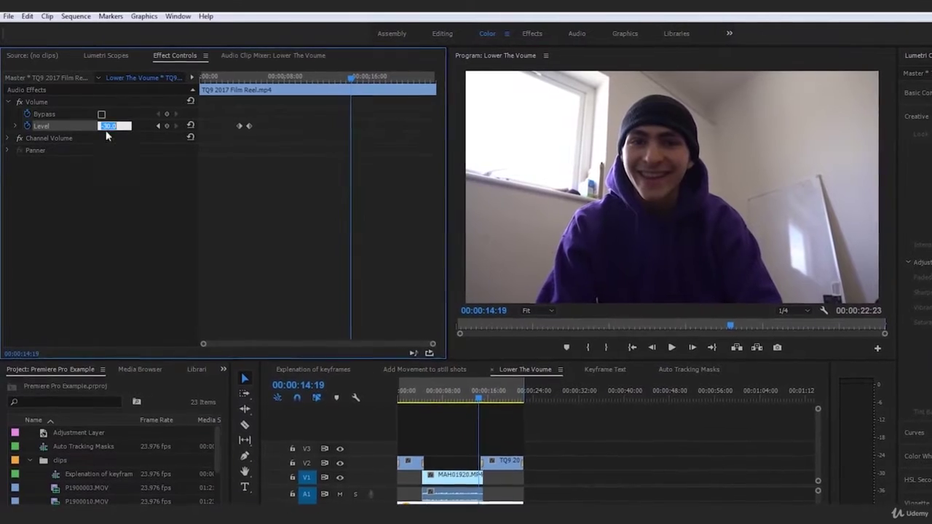
{"action": "type", "text": "0"}
{"action": "key", "text": "Return"}
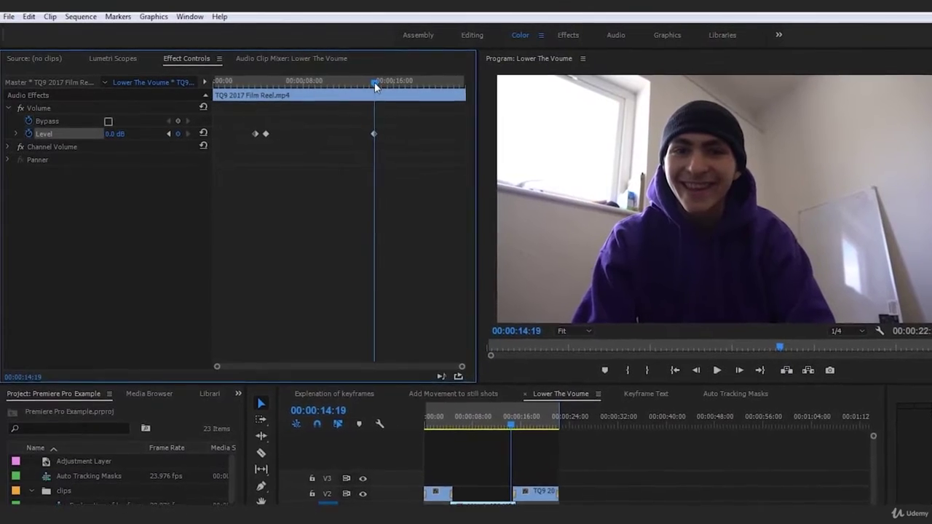
{"action": "left_click_drag", "start_coordinate": [371, 81], "coordinate": [401, 103]}
Step: Delete the third Level keyframe and jump to the -30 dB keyframe at 00:00:04:46
{"action": "left_click", "coordinate": [410, 145]}
{"action": "key", "text": "Delete"}
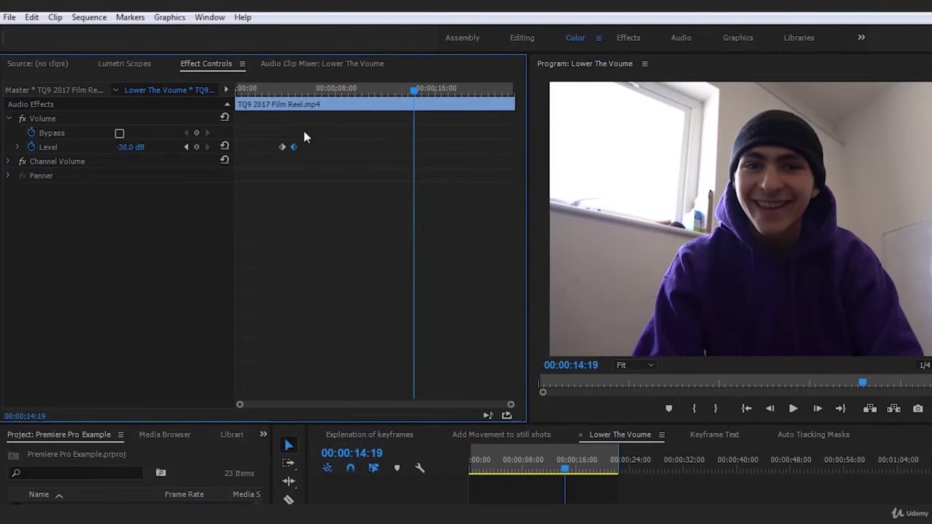
{"action": "left_click", "coordinate": [291, 88]}
{"action": "left_click", "coordinate": [294, 147]}
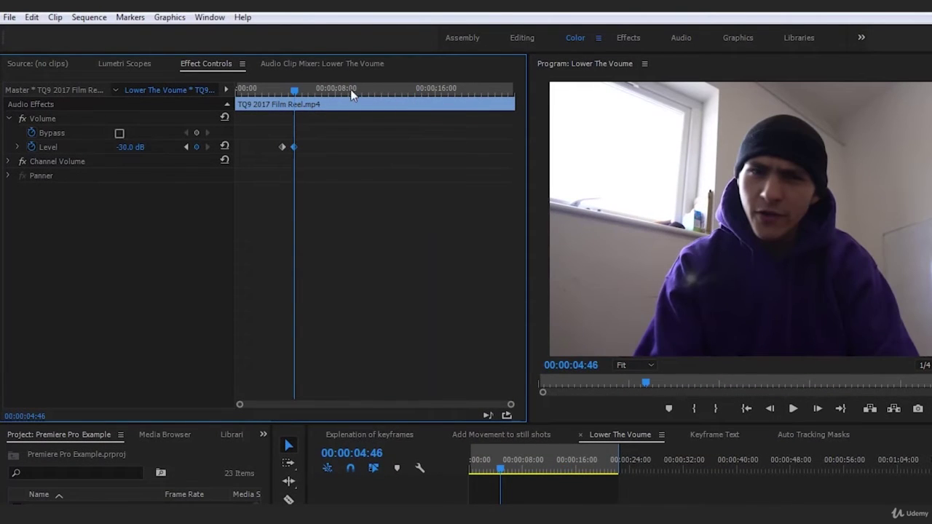
Step: Add a Level keyframe at 00:00:14:25 and select it as the ramp-up point
{"action": "left_click_drag", "start_coordinate": [562, 472], "coordinate": [568, 470]}
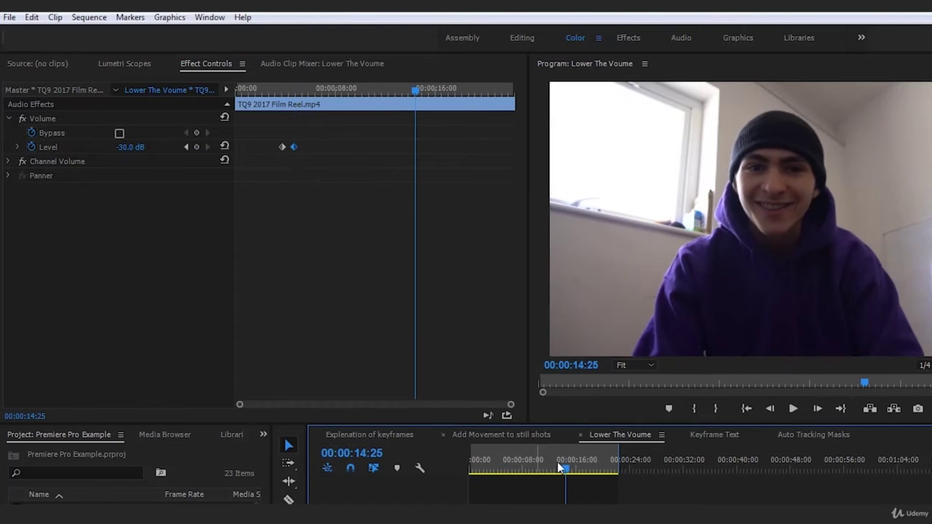
{"action": "left_click", "coordinate": [196, 148]}
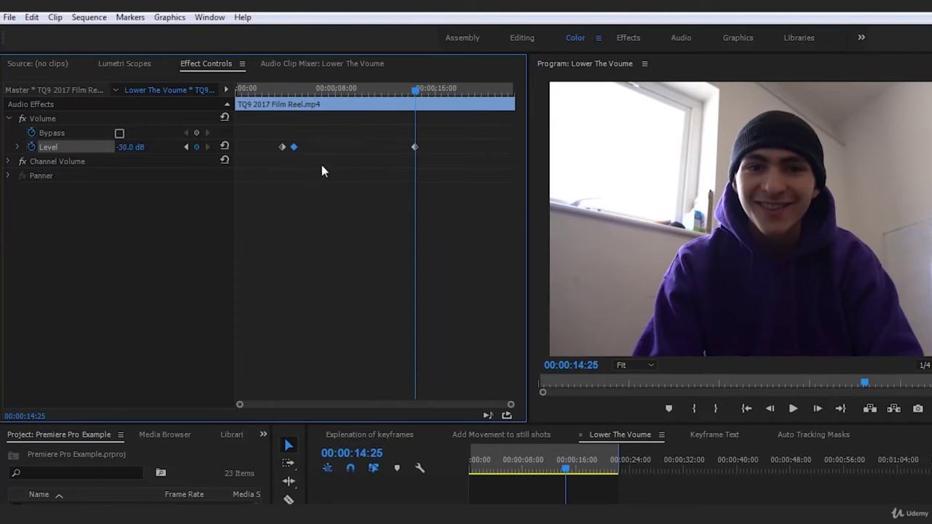
{"action": "left_click", "coordinate": [294, 92]}
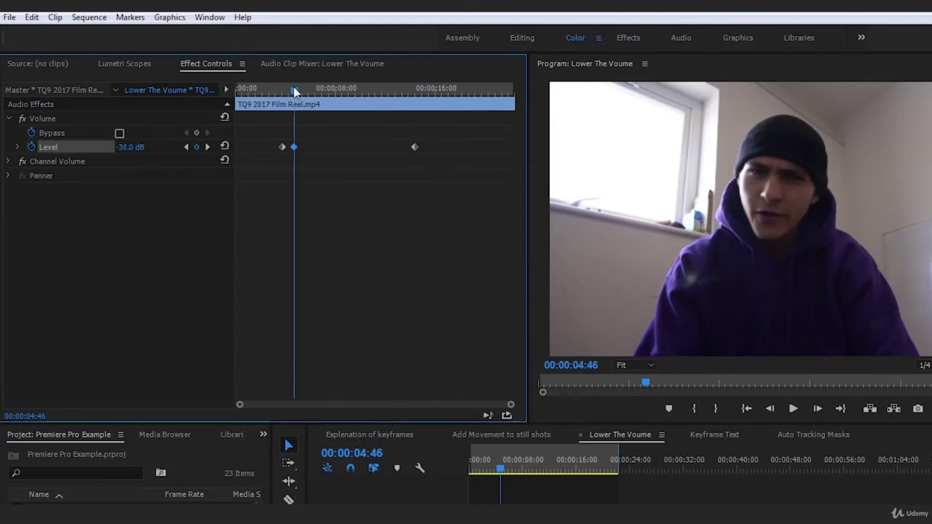
{"action": "left_click", "coordinate": [413, 94]}
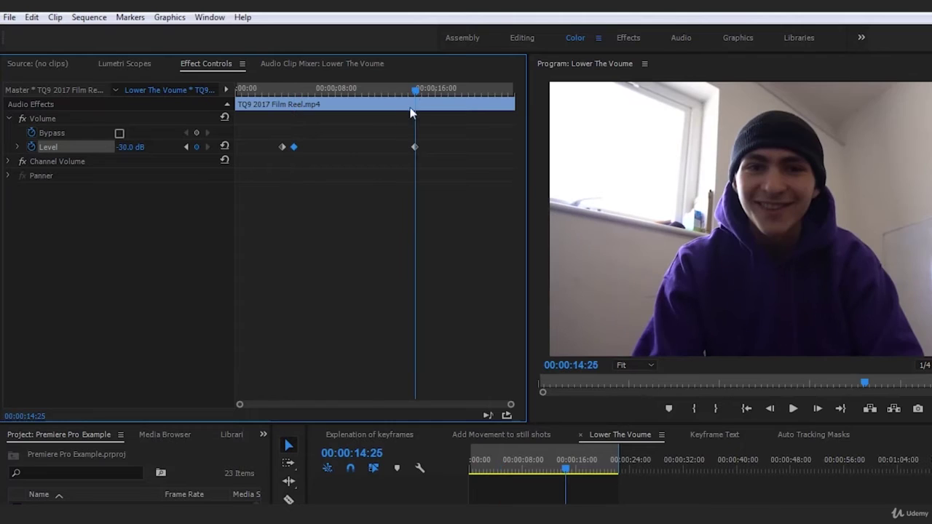
{"action": "left_click", "coordinate": [293, 91]}
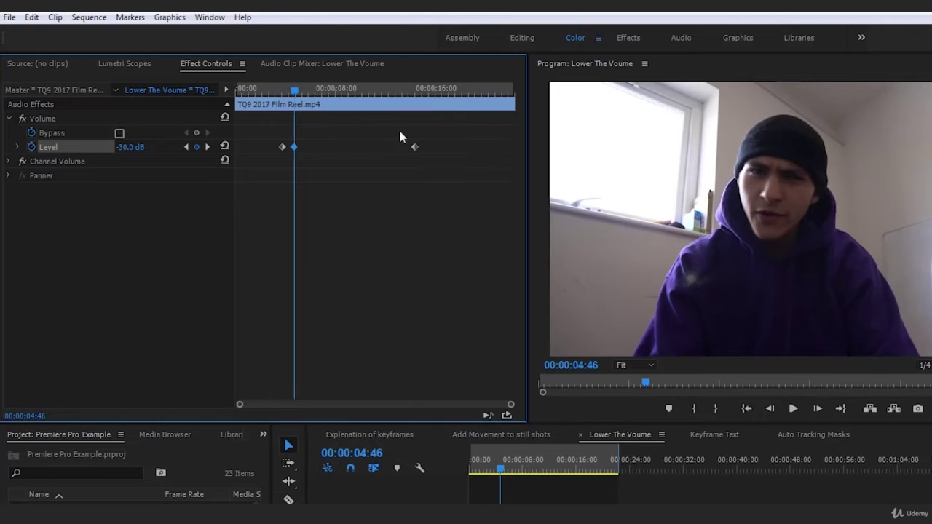
{"action": "left_click", "coordinate": [414, 147]}
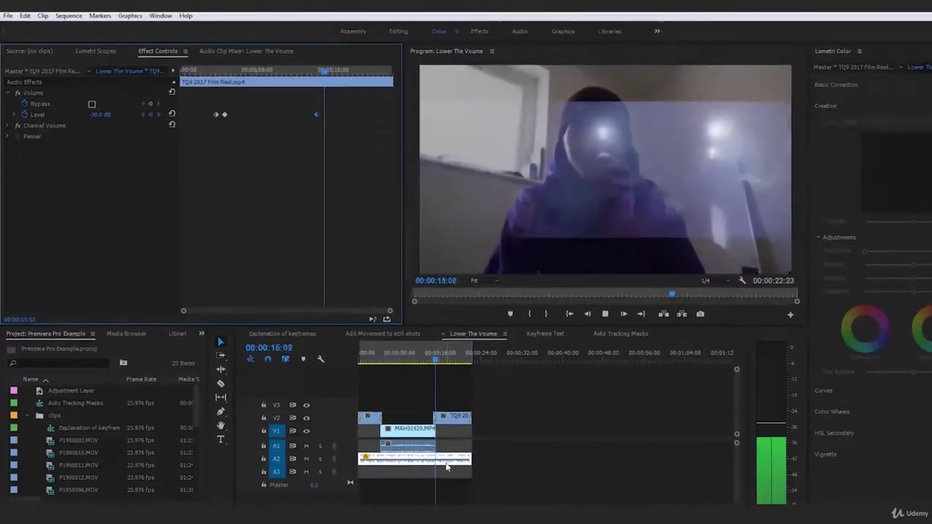
{"action": "key", "text": "space"}
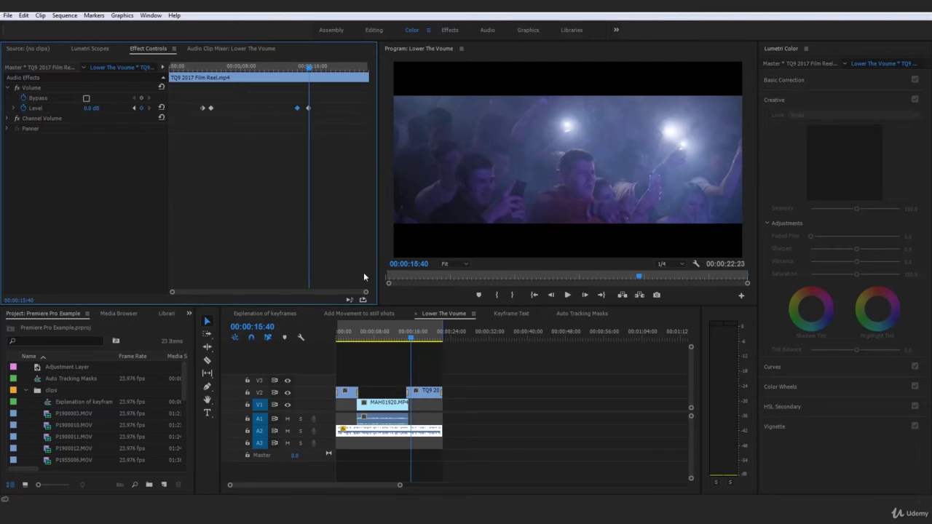
{"action": "left_click", "coordinate": [401, 331]}
{"action": "left_click", "coordinate": [526, 404]}
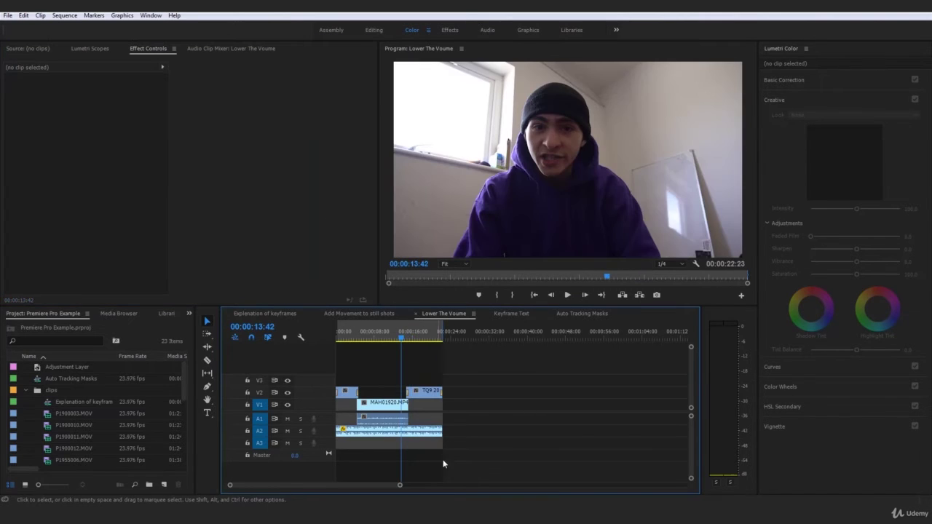
{"action": "left_click", "coordinate": [428, 433]}
{"action": "key", "text": "space"}
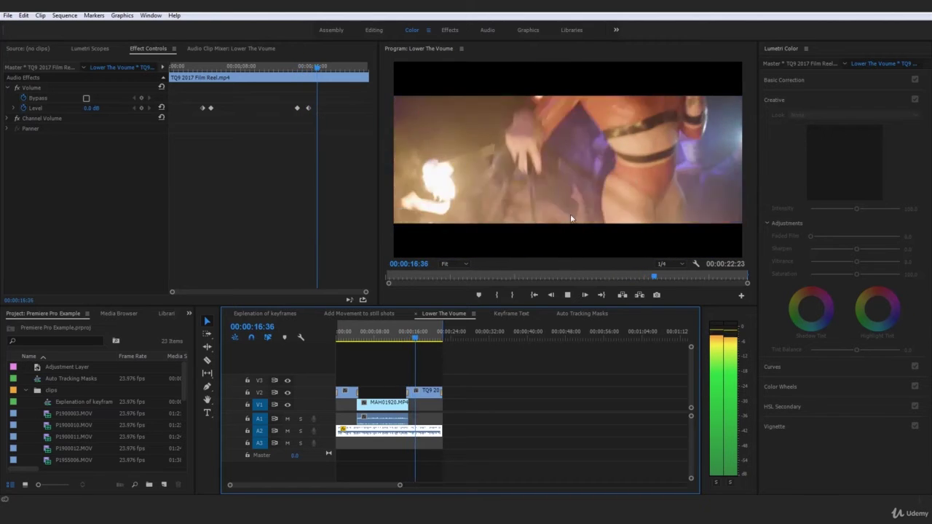
{"action": "key", "text": "space"}
{"action": "left_click", "coordinate": [491, 356]}
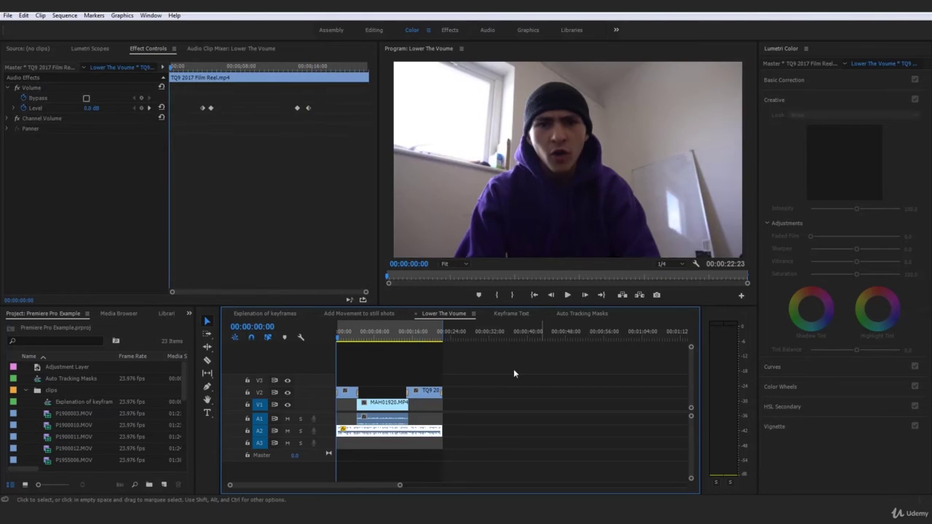
{"action": "left_click", "coordinate": [541, 372]}
{"action": "left_click", "coordinate": [416, 435]}
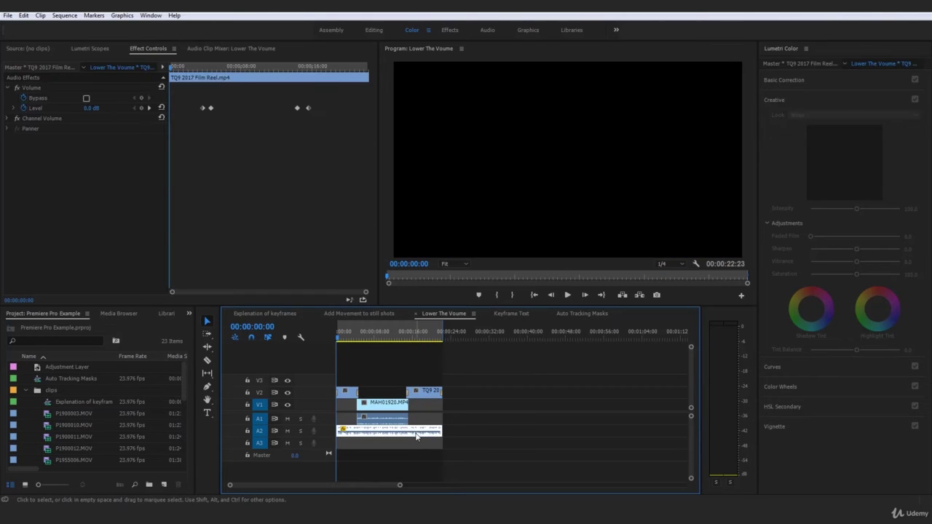
{"action": "left_click", "coordinate": [547, 392]}
{"action": "left_click", "coordinate": [372, 402]}
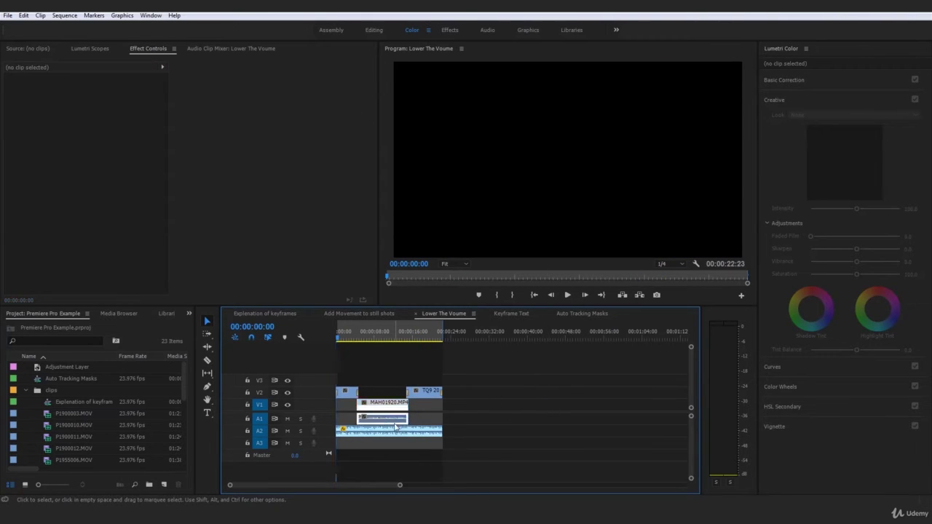
{"action": "left_click", "coordinate": [371, 335]}
{"action": "left_click", "coordinate": [460, 389]}
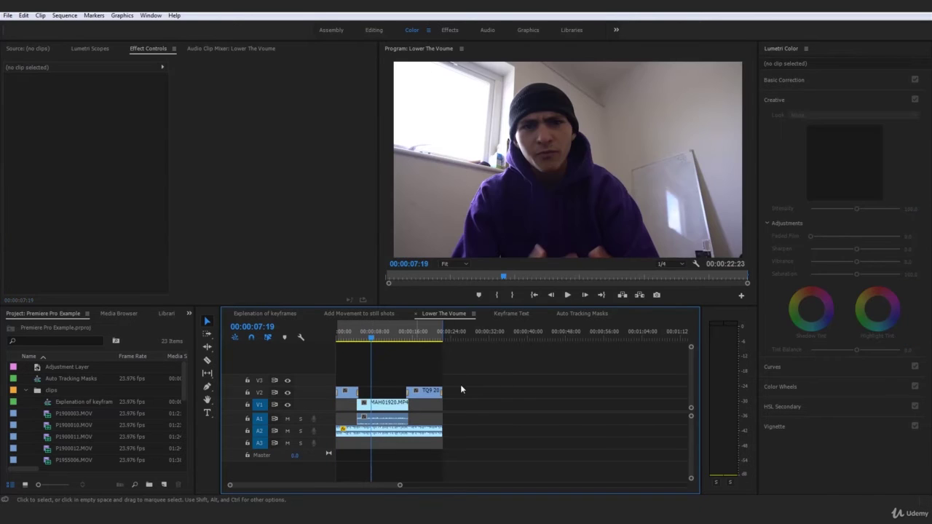
{"action": "left_click", "coordinate": [406, 438]}
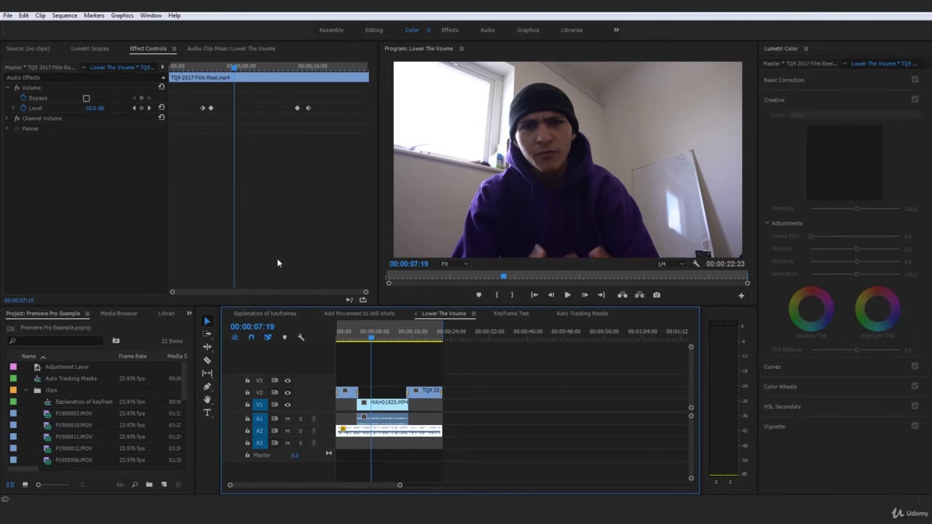
{"action": "left_click_drag", "start_coordinate": [197, 67], "coordinate": [314, 86]}
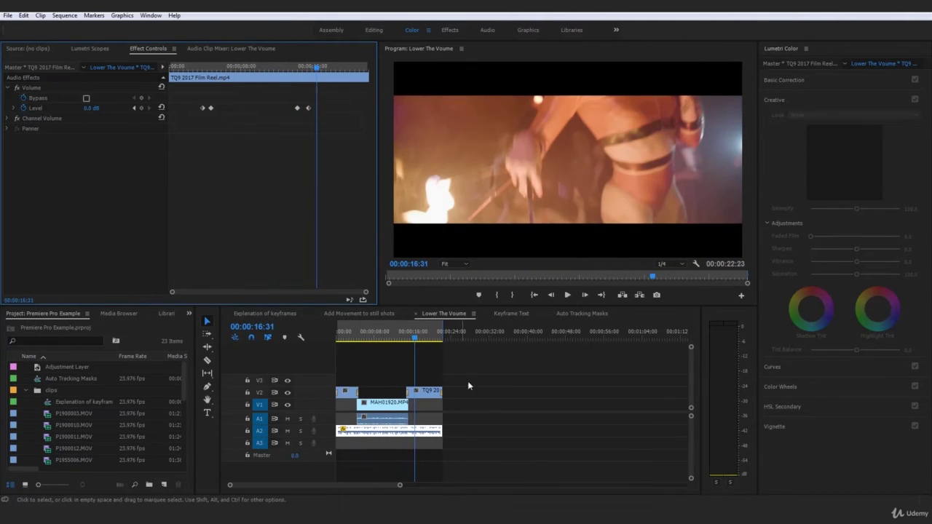
Step: Return to the sequence start and render it with Sequence > Render In to Out
{"action": "left_click", "coordinate": [289, 337]}
{"action": "key", "text": "Home"}
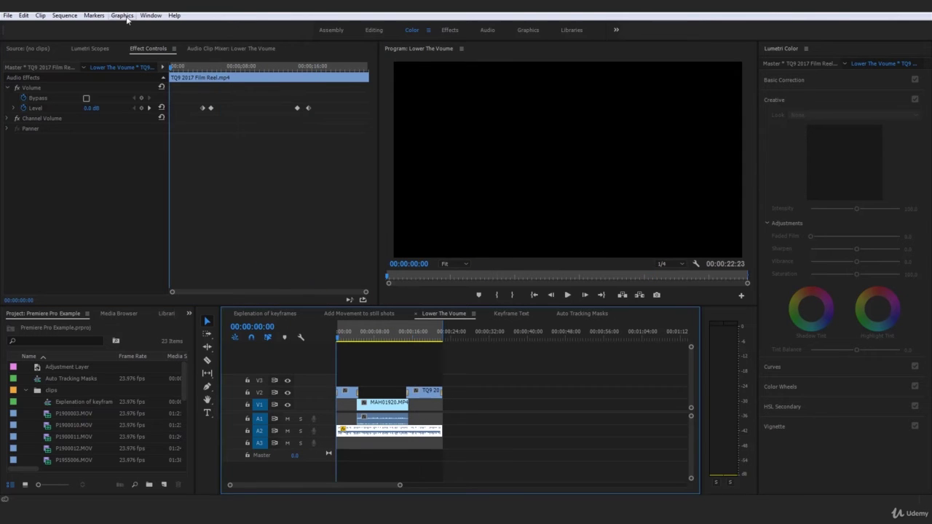
{"action": "left_click", "coordinate": [64, 15]}
{"action": "left_click", "coordinate": [91, 56]}
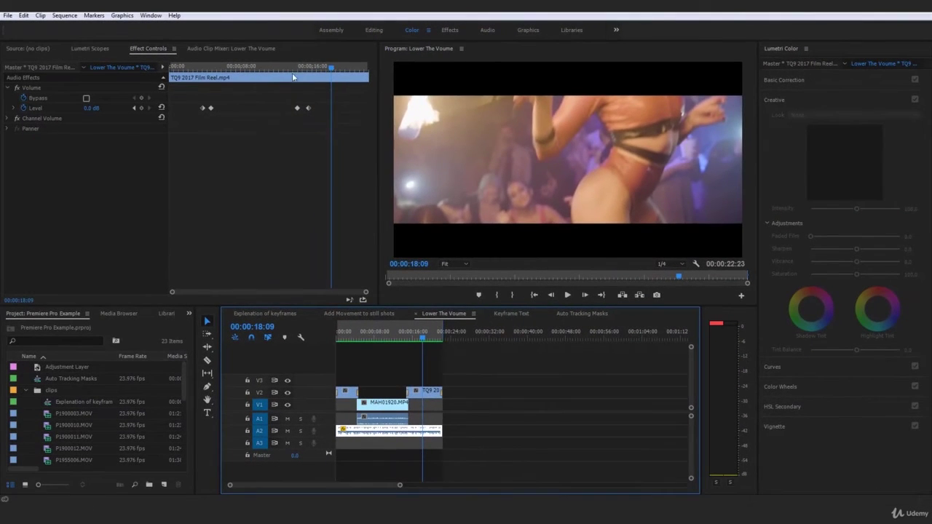
Step: Preview the ramp near 00:00:14:25 and nudge the third Level keyframe's timing
{"action": "left_click", "coordinate": [230, 88]}
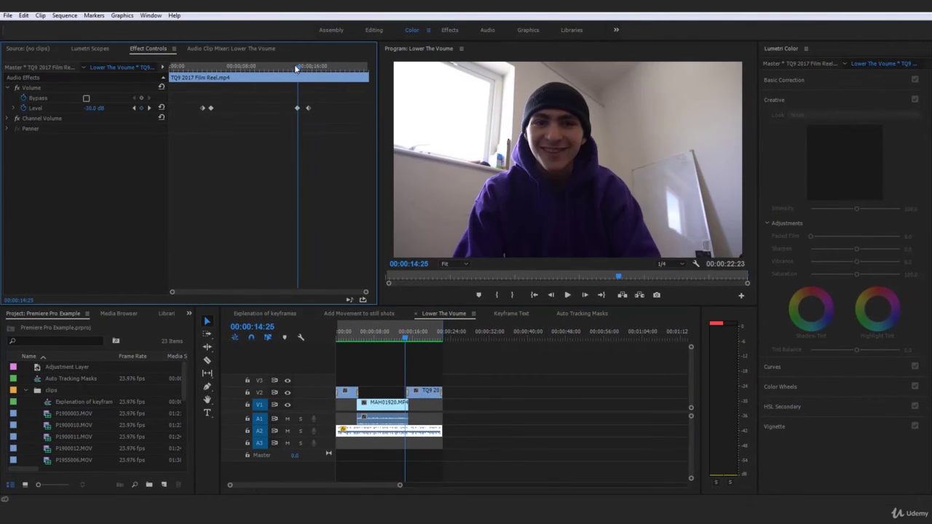
{"action": "key", "text": "space"}
{"action": "key", "text": "space"}
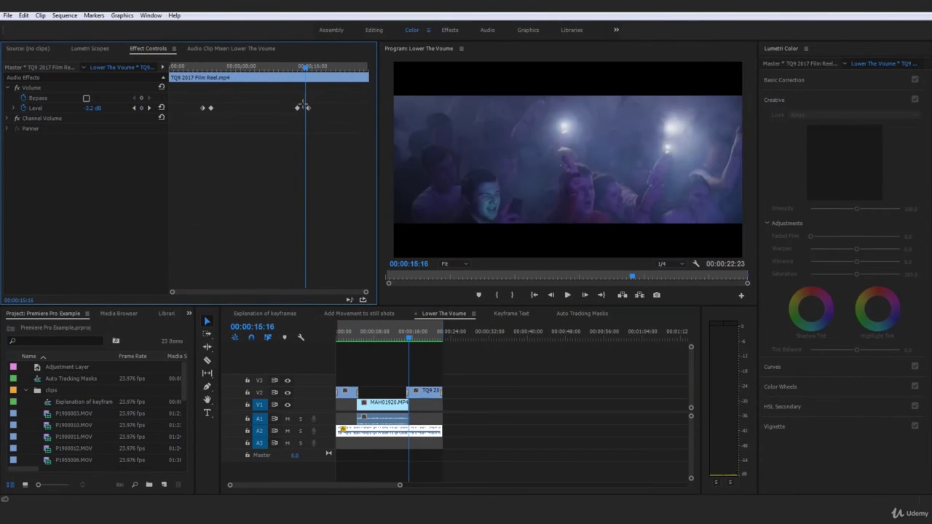
{"action": "left_click_drag", "start_coordinate": [298, 110], "coordinate": [298, 108]}
{"action": "left_click", "coordinate": [297, 67]}
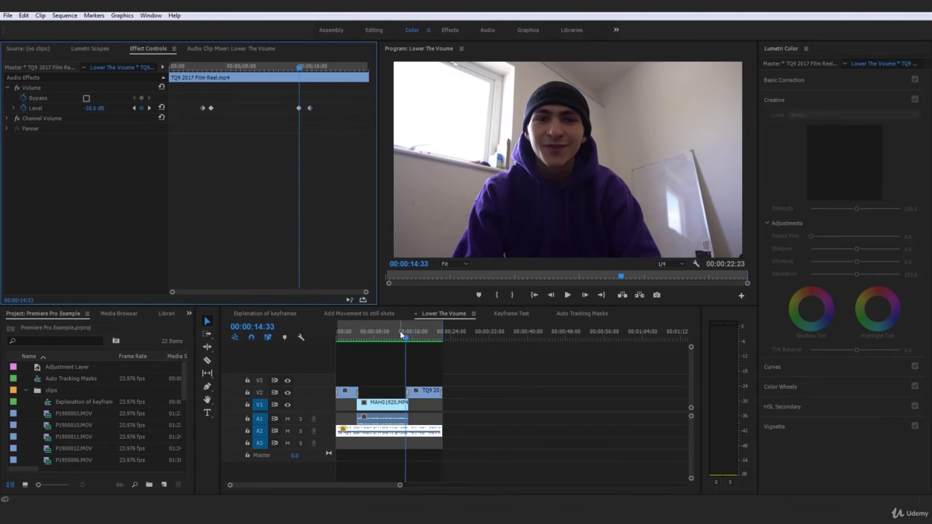
Step: Play the sequence from the start to check the music levels
{"action": "left_click", "coordinate": [411, 352]}
{"action": "key", "text": "Home"}
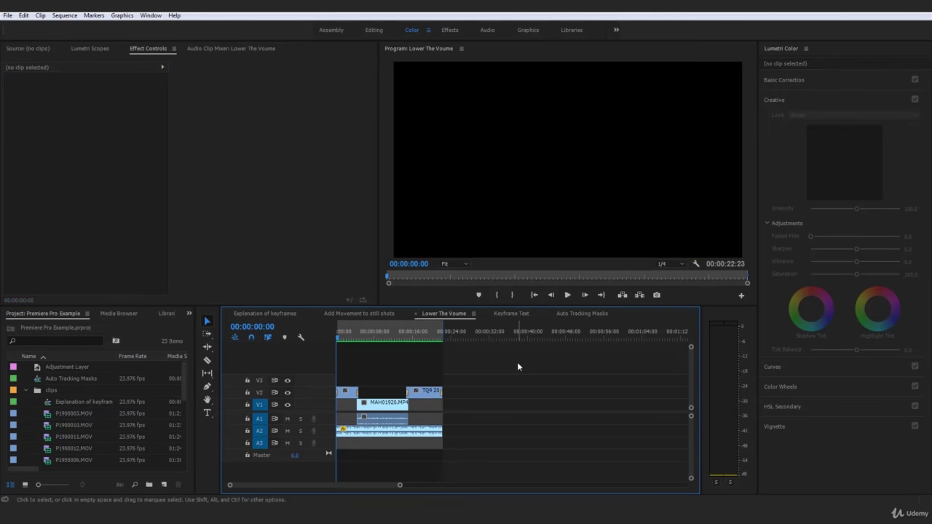
{"action": "key", "text": "space"}
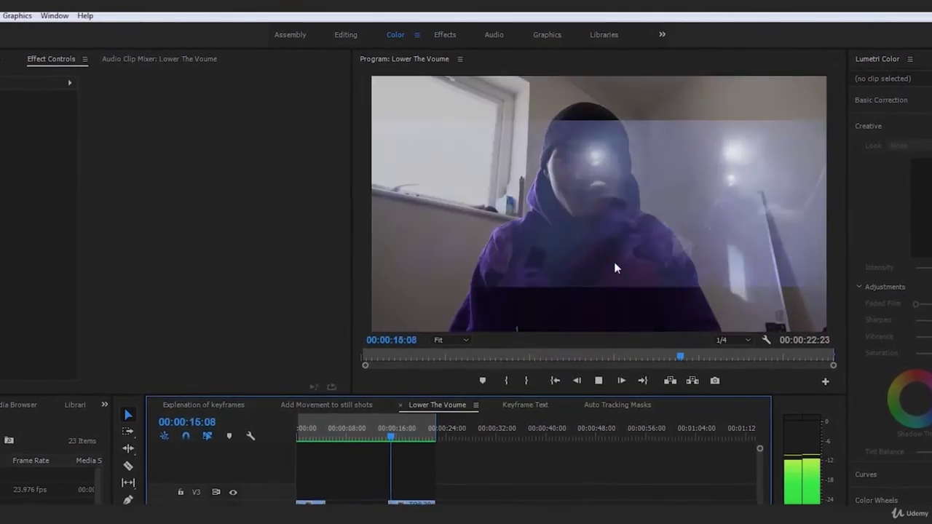
{"action": "left_click", "coordinate": [616, 266]}
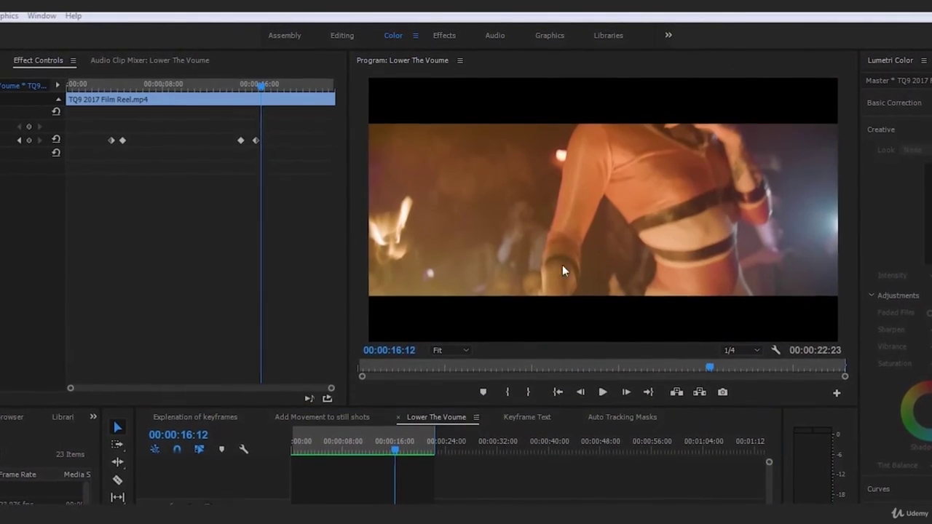
{"action": "left_click_drag", "start_coordinate": [394, 447], "coordinate": [280, 456]}
{"action": "left_click", "coordinate": [254, 476]}
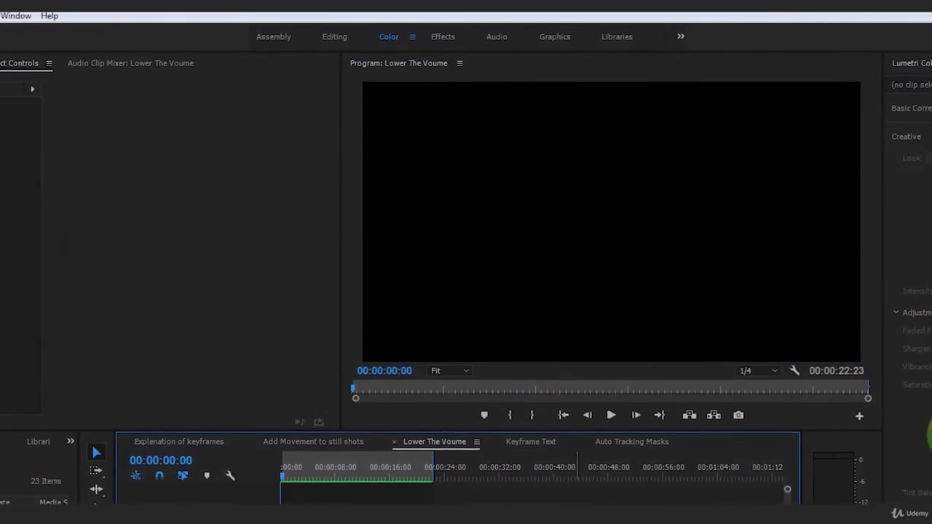
{"action": "key", "text": "space"}
{"action": "key", "text": "space"}
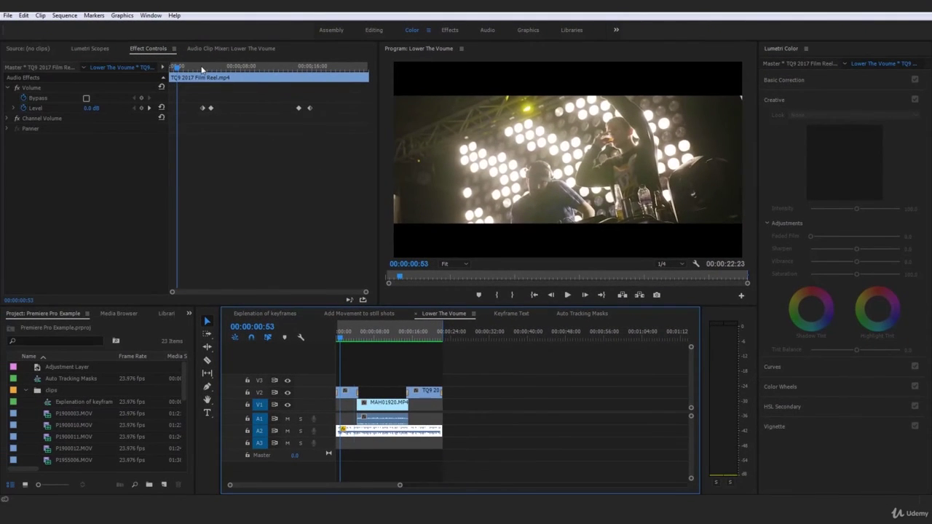
{"action": "left_click", "coordinate": [202, 69]}
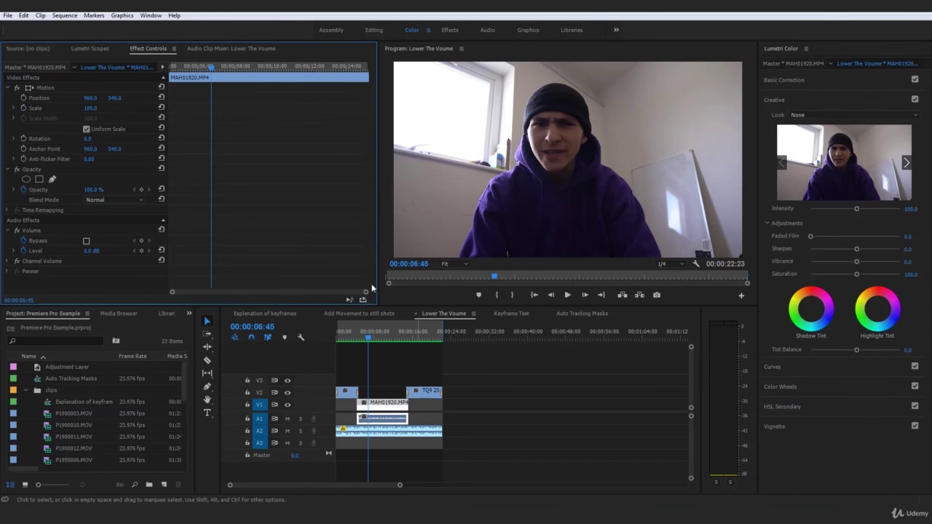
{"action": "left_click", "coordinate": [538, 431]}
{"action": "left_click", "coordinate": [402, 429]}
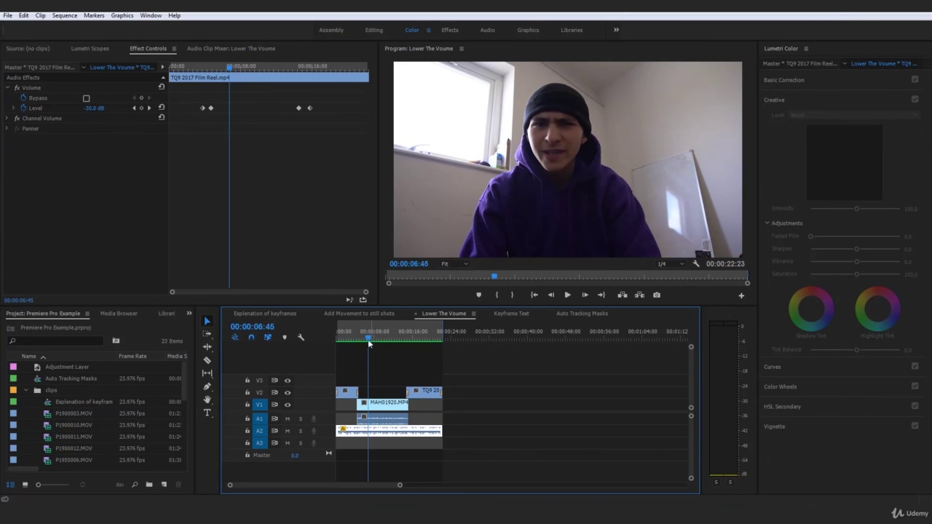
{"action": "left_click", "coordinate": [211, 67]}
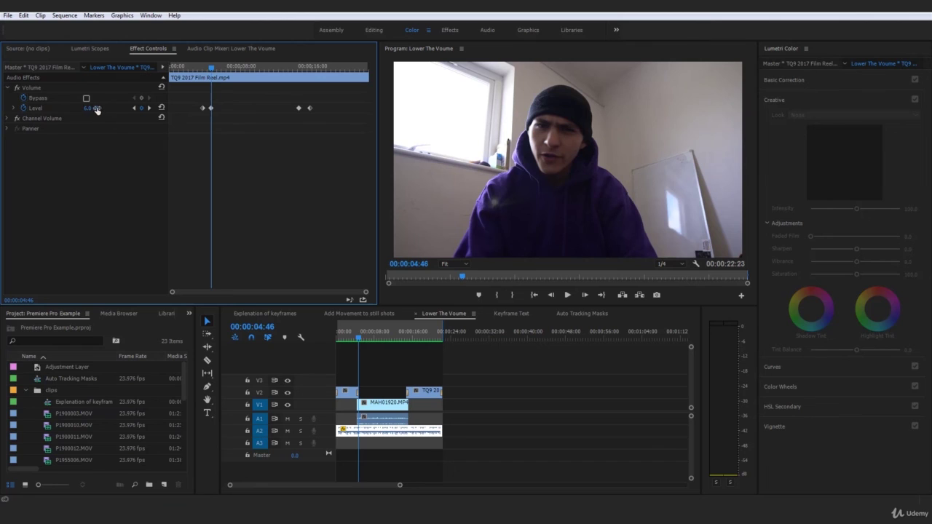
{"action": "left_click", "coordinate": [529, 451]}
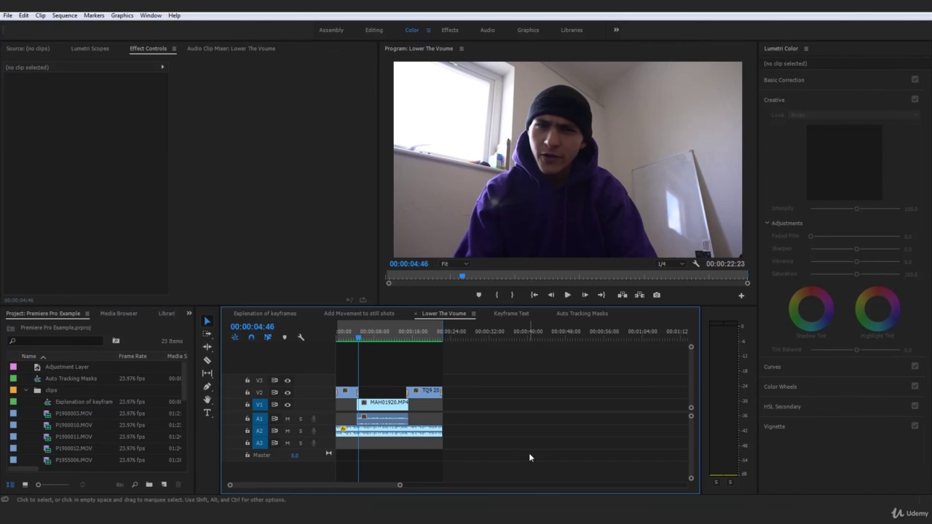
{"action": "left_click", "coordinate": [416, 434]}
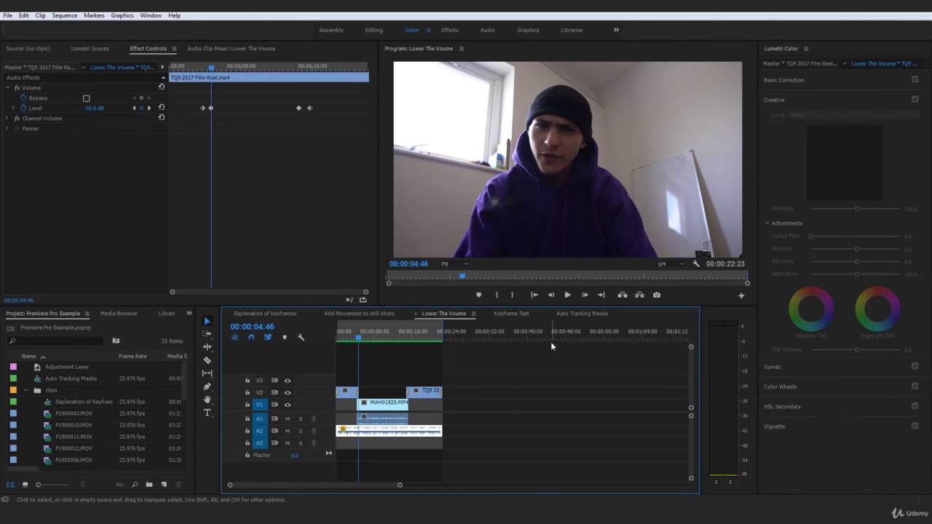